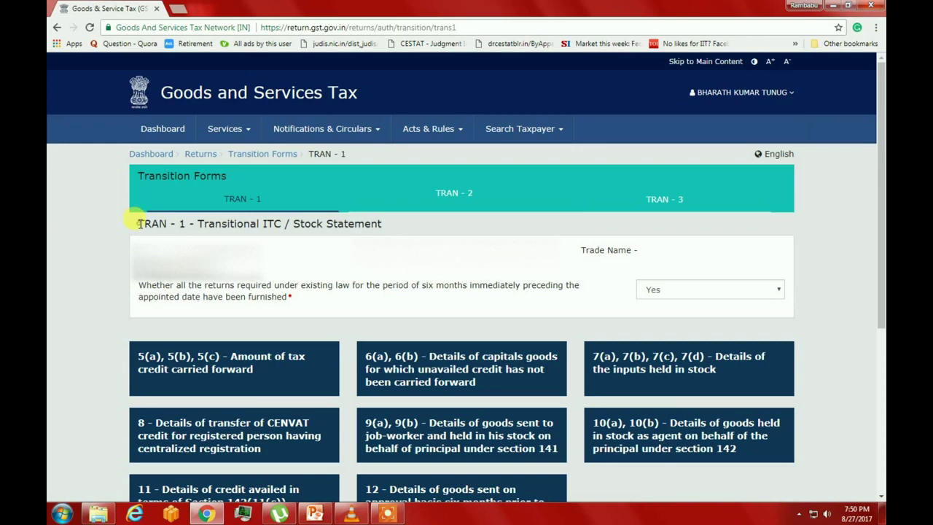
Answer Yes to whether all returns required for the six months preceding the appointed date have been furnished.
click(140, 220)
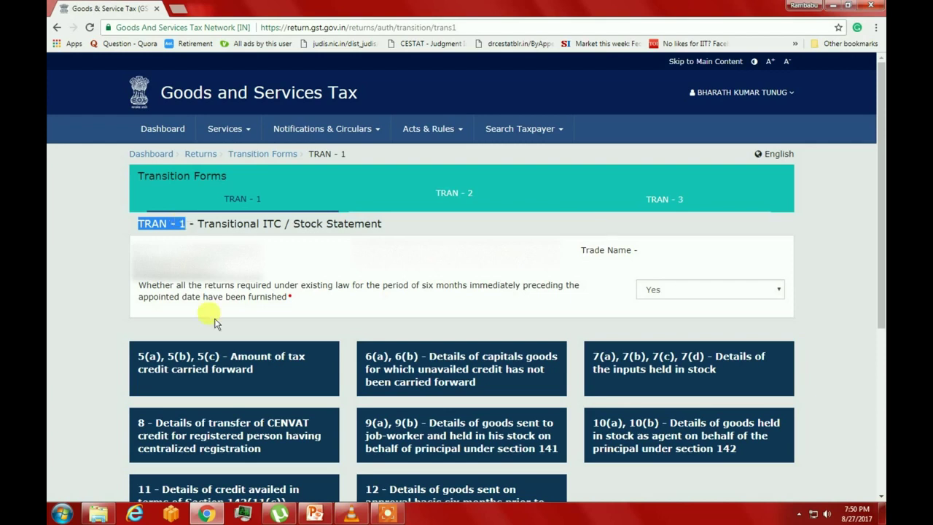
click(156, 322)
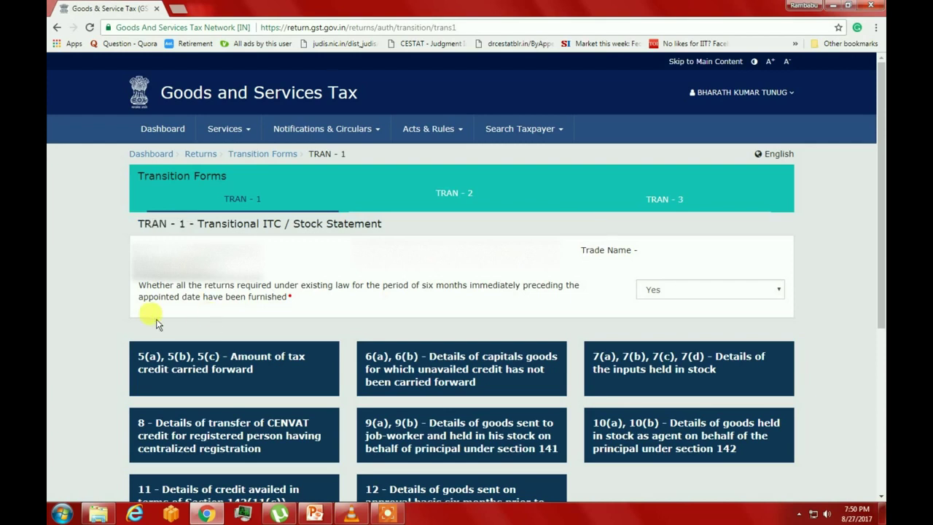
click(648, 294)
click(649, 302)
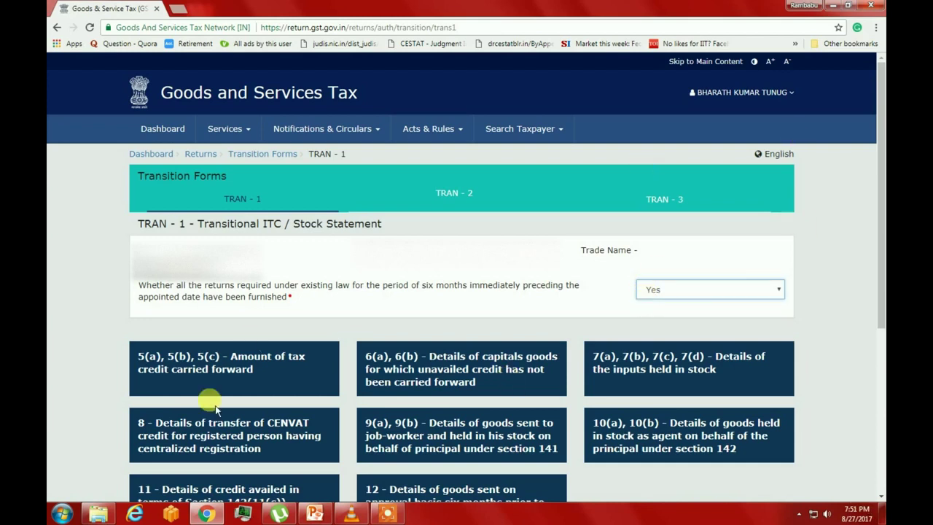
Open the 5(a), 5(b), 5(c) section on tax credit carried forward and start adding a Central Tax record.
scroll(216, 410, down, 1)
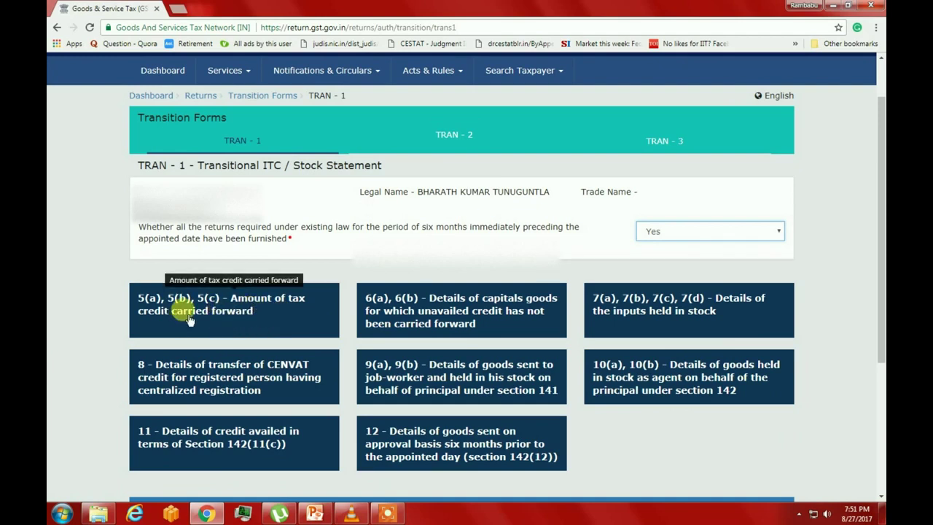
click(237, 317)
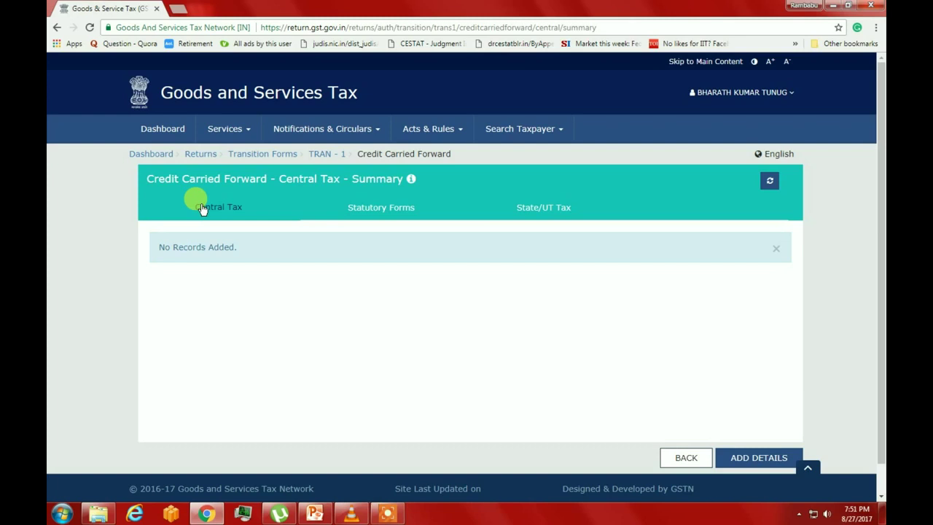
click(203, 209)
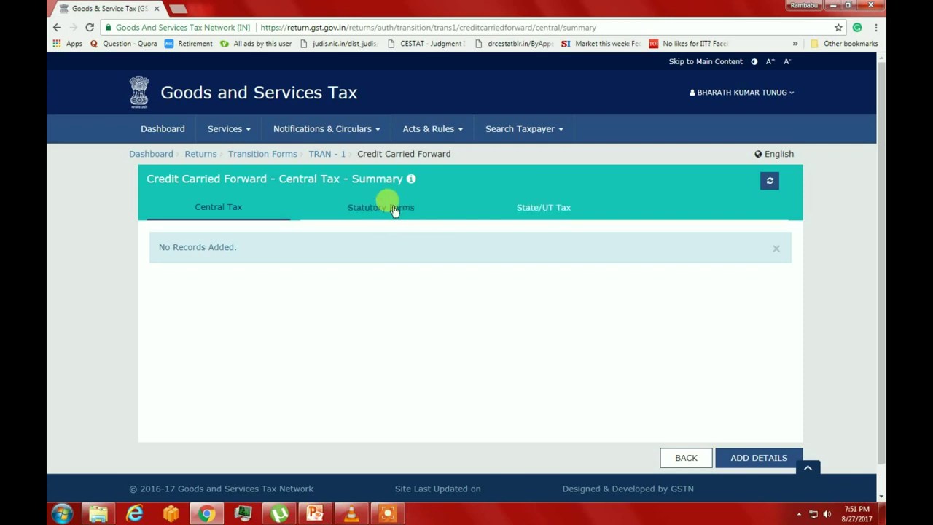
click(234, 213)
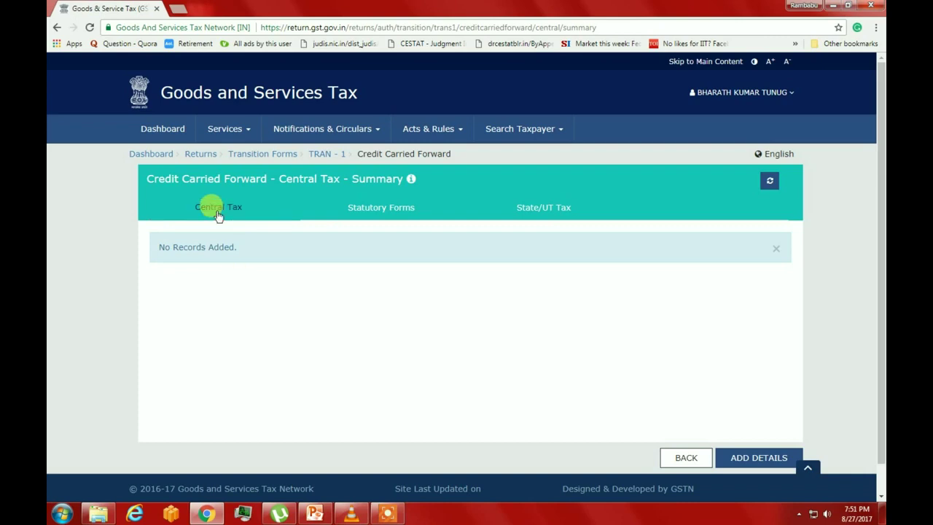
click(742, 465)
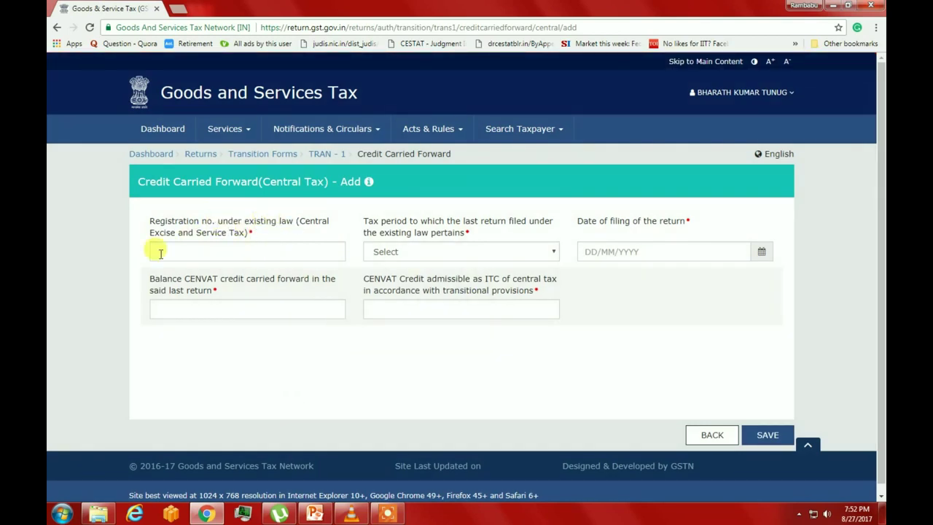
Set the tax period of the last return filed under the existing law to June 2017.
click(237, 251)
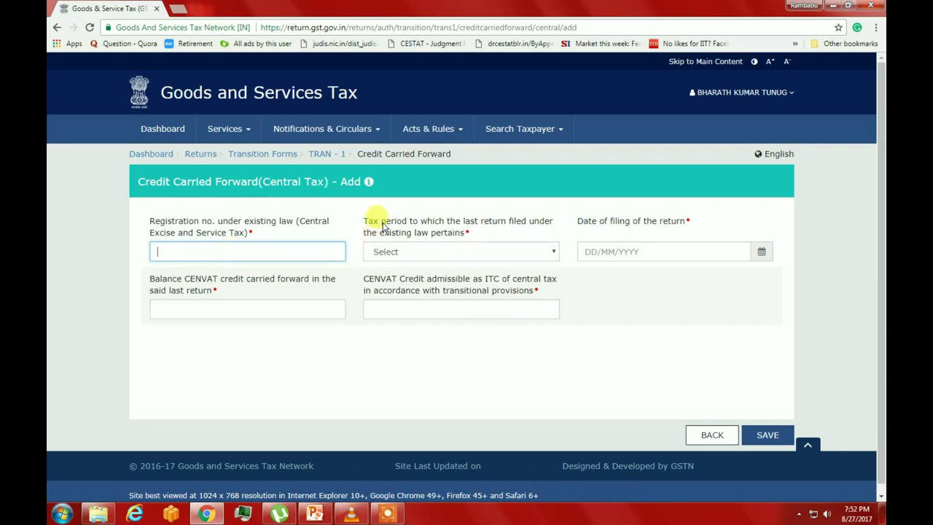
click(553, 251)
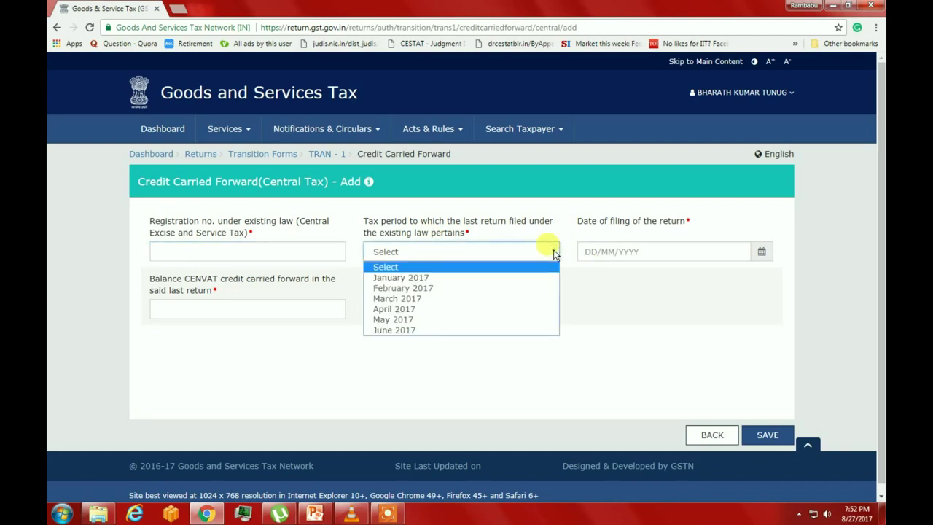
click(413, 332)
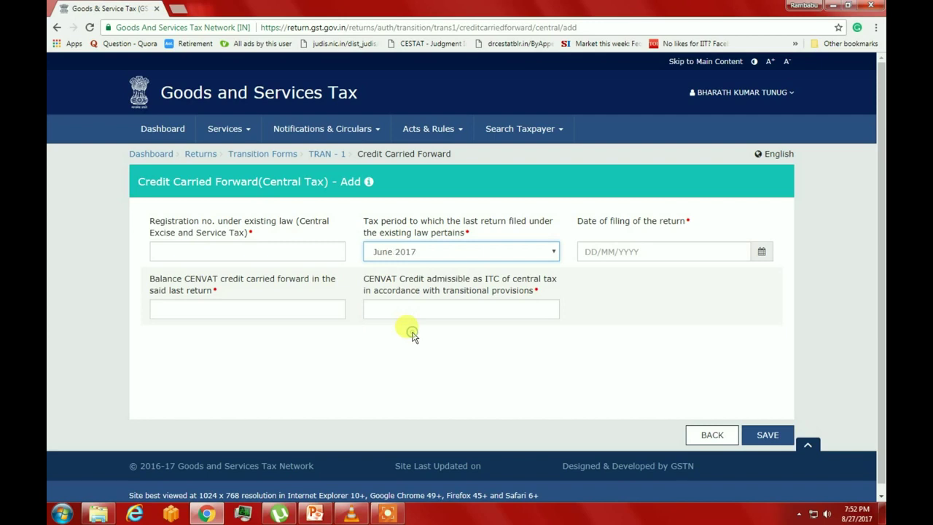
click(651, 248)
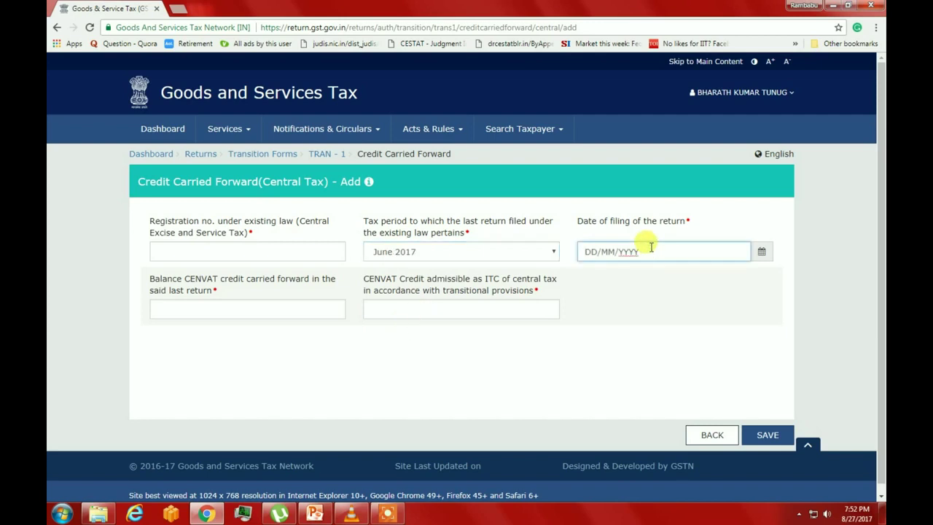
Enter 100000 as the balance CENVAT credit carried forward and 80000 as the credit admissible as ITC, and return to the summary.
click(173, 306)
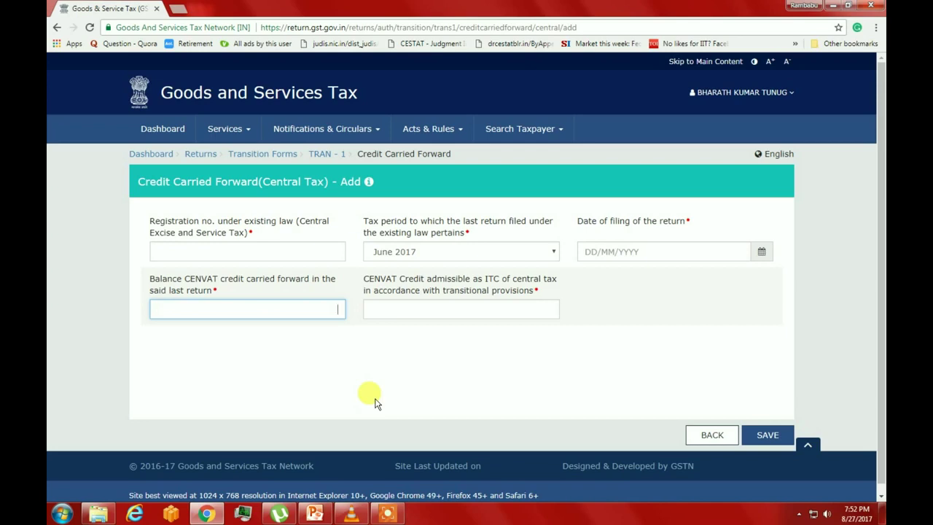
click(401, 307)
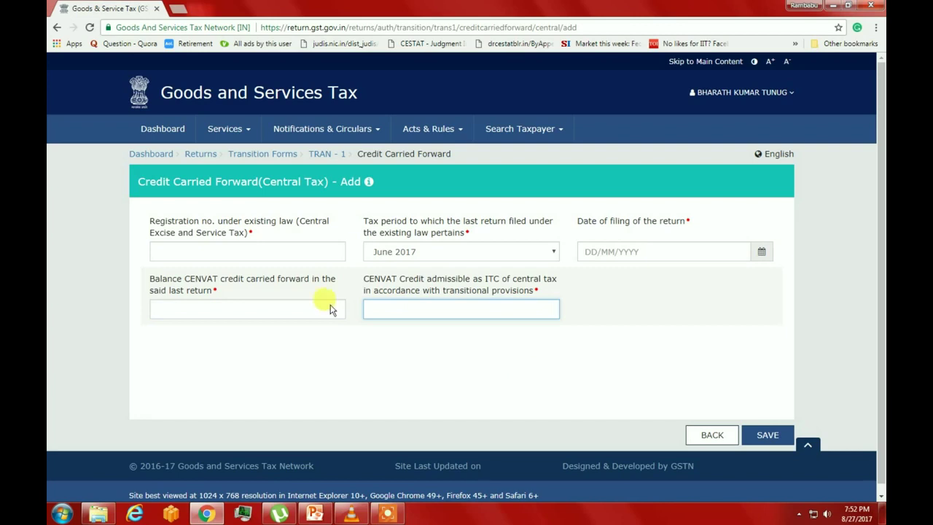
click(275, 307)
text(10000)
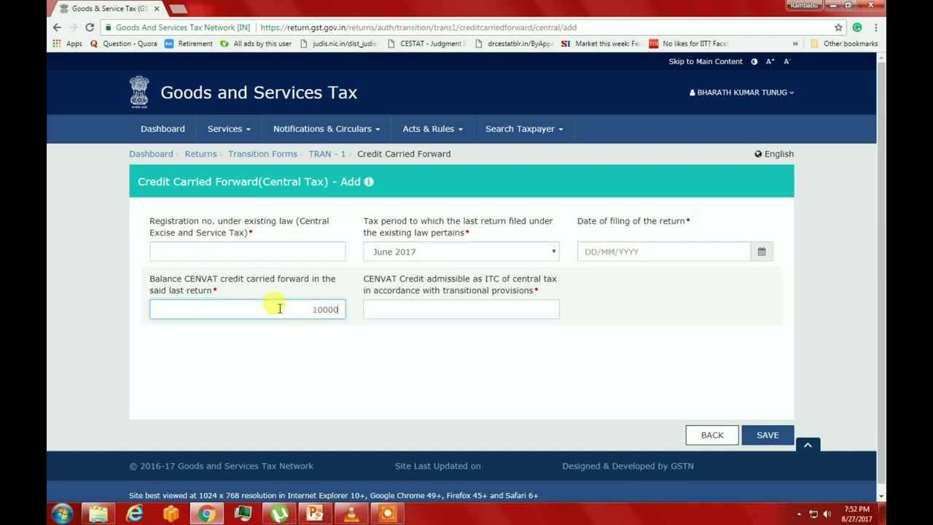
text(0)
click(485, 306)
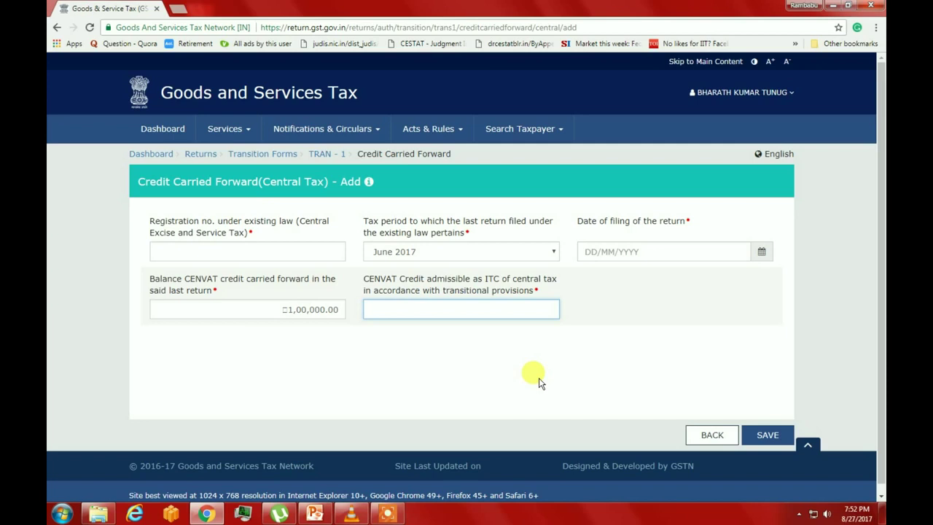
text(80000)
click(767, 435)
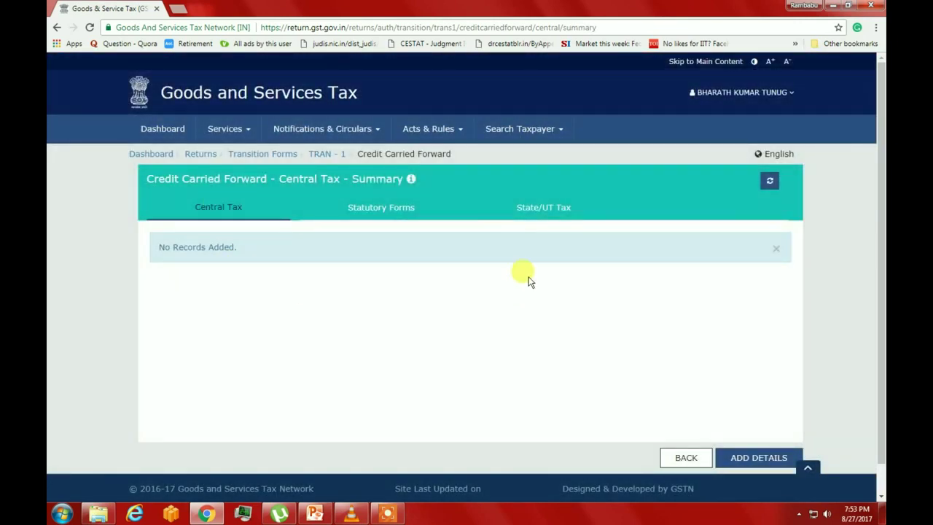
Open a new State/UT Tax record and examine the registration number, VAT ITC balance, and pending C-Forms and F-Forms fields.
click(541, 209)
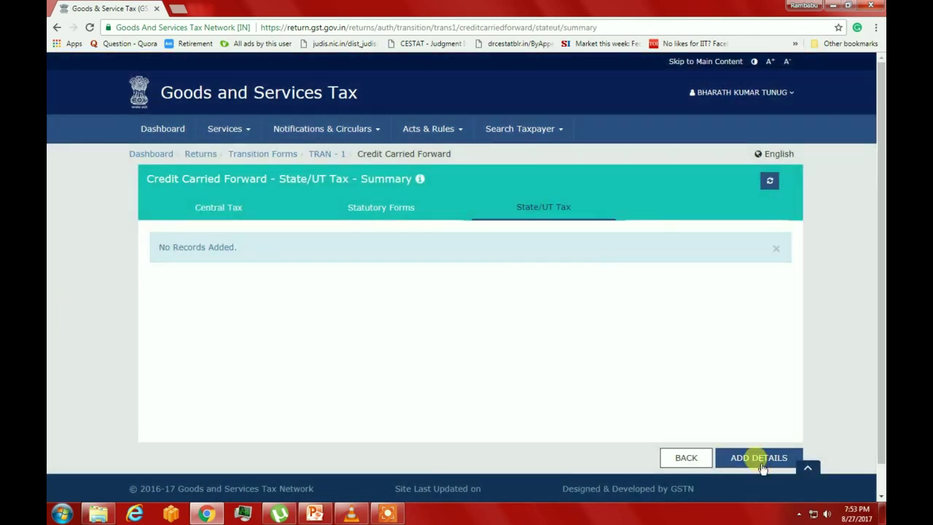
click(760, 464)
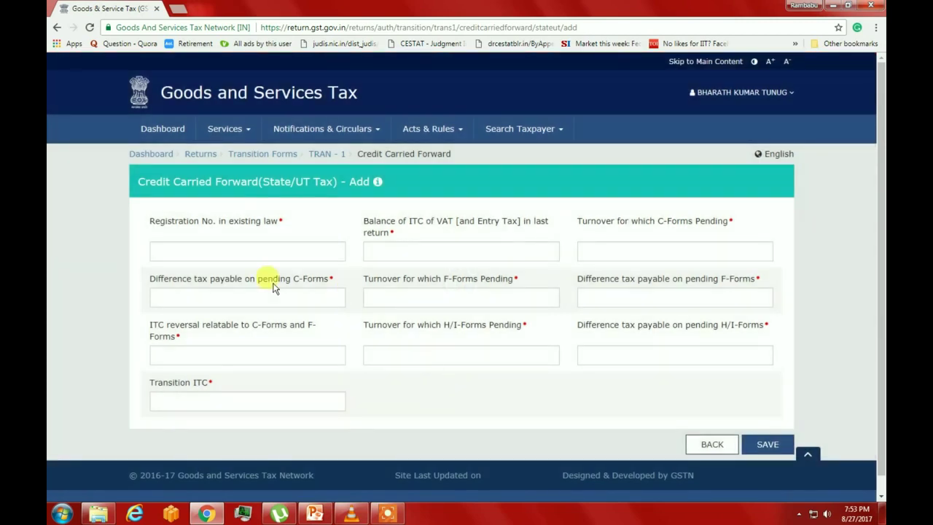
click(245, 253)
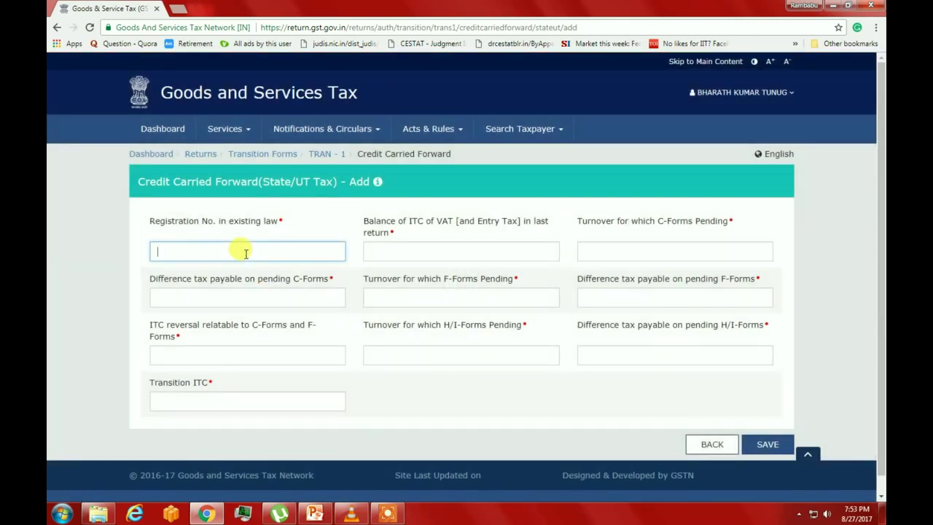
click(473, 250)
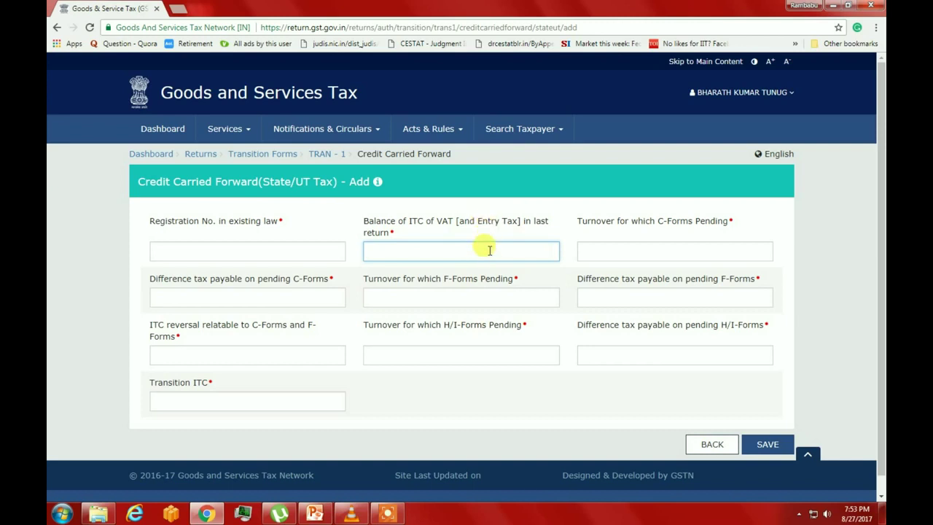
click(631, 250)
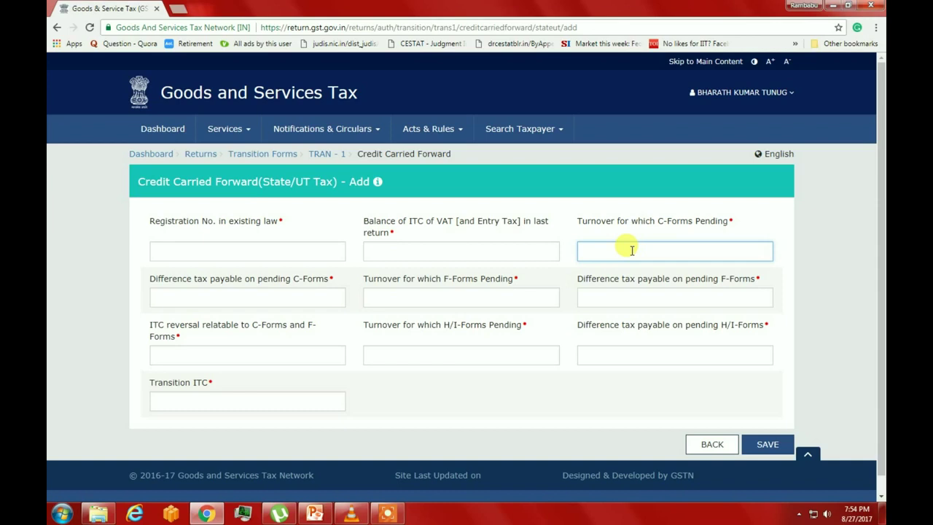
click(239, 297)
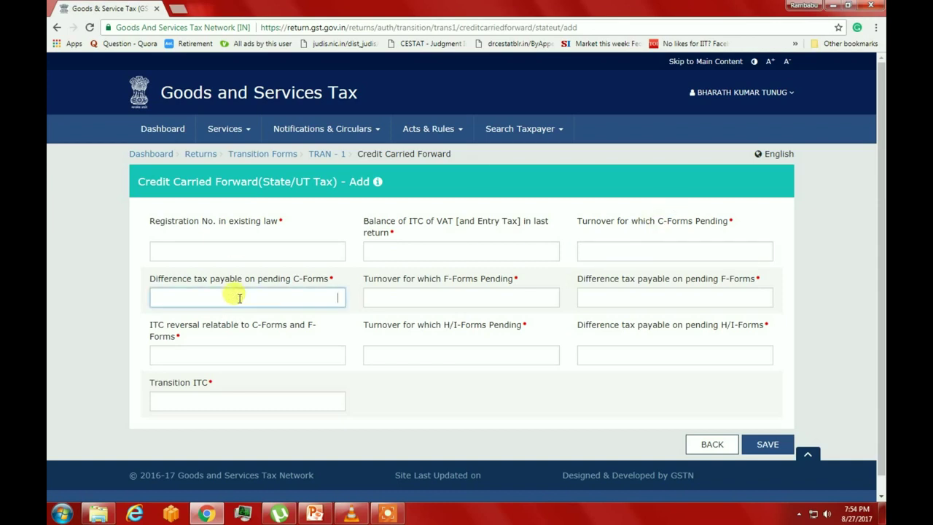
click(448, 297)
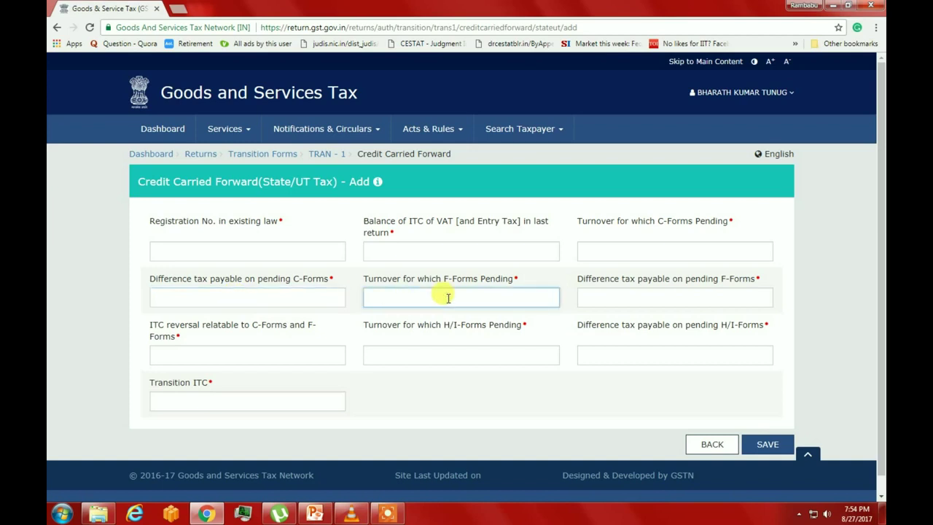
click(627, 301)
Examine the ITC reversal, difference tax, pending H/I-Forms and Transition ITC fields of the State/UT Tax record, and leave the form.
click(255, 352)
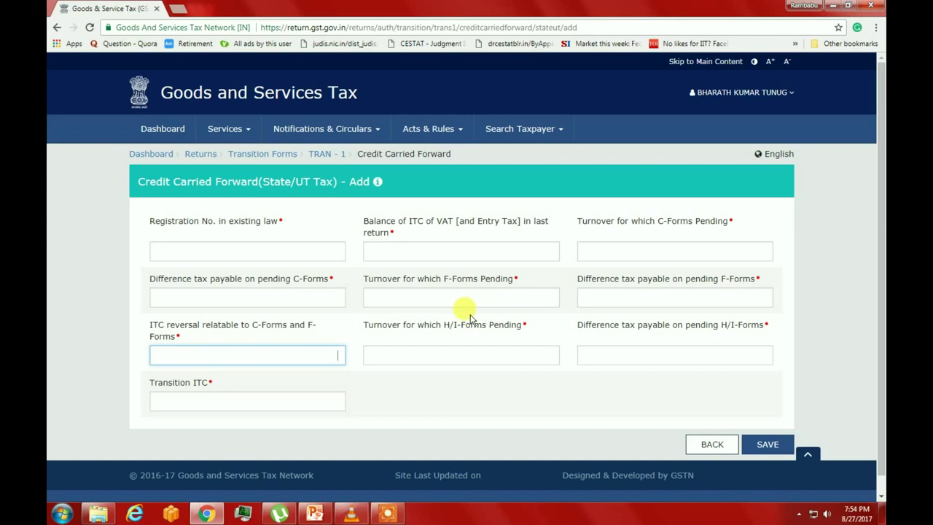
click(639, 296)
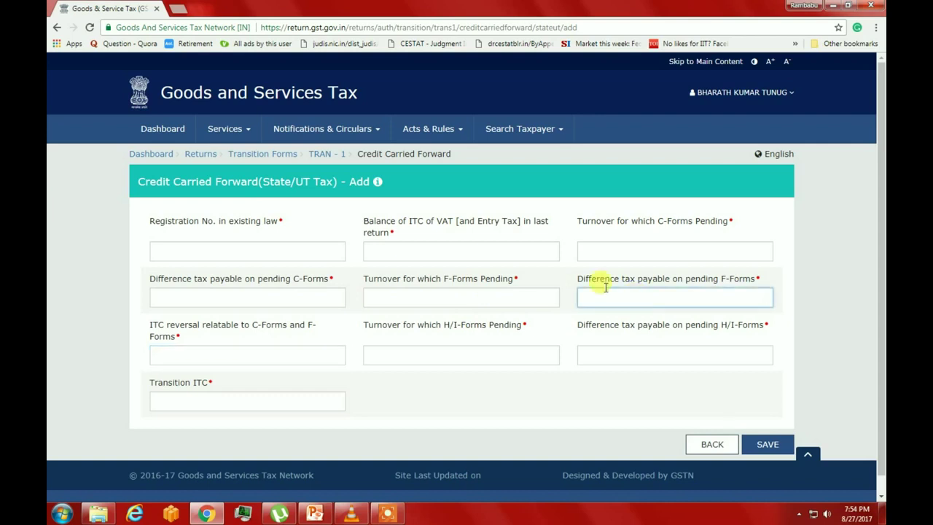
click(246, 295)
click(258, 356)
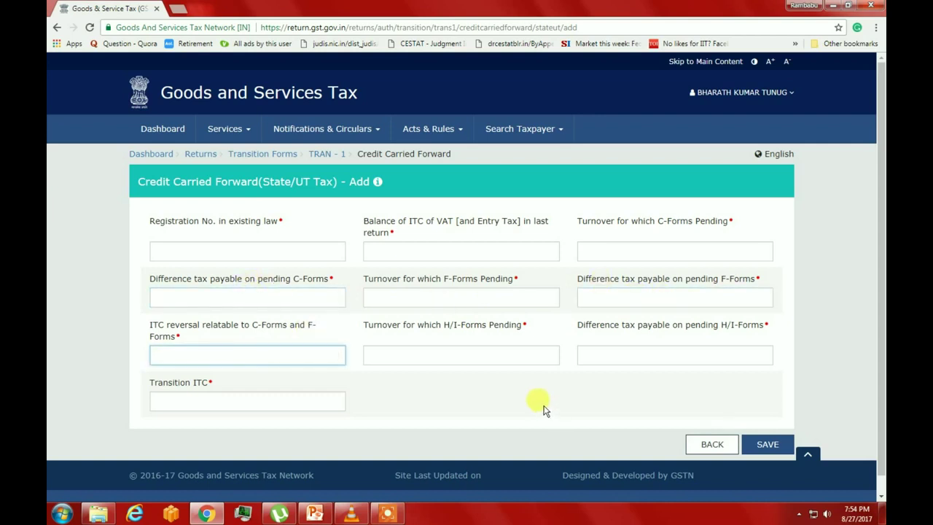
click(459, 351)
click(592, 355)
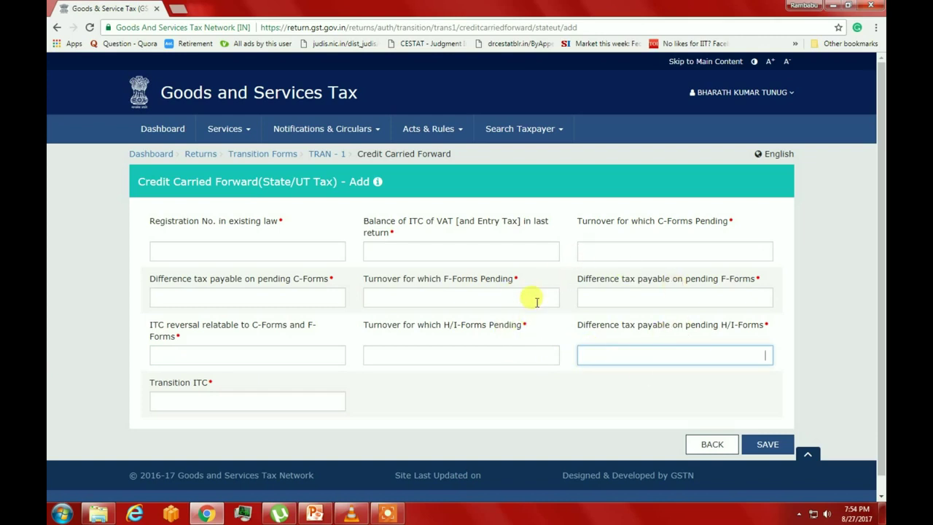
click(435, 252)
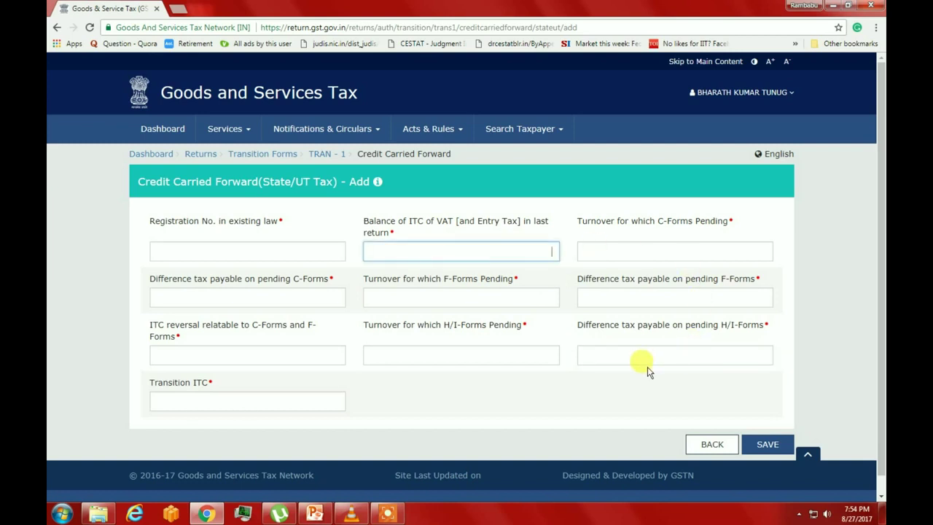
click(240, 400)
click(466, 255)
click(767, 445)
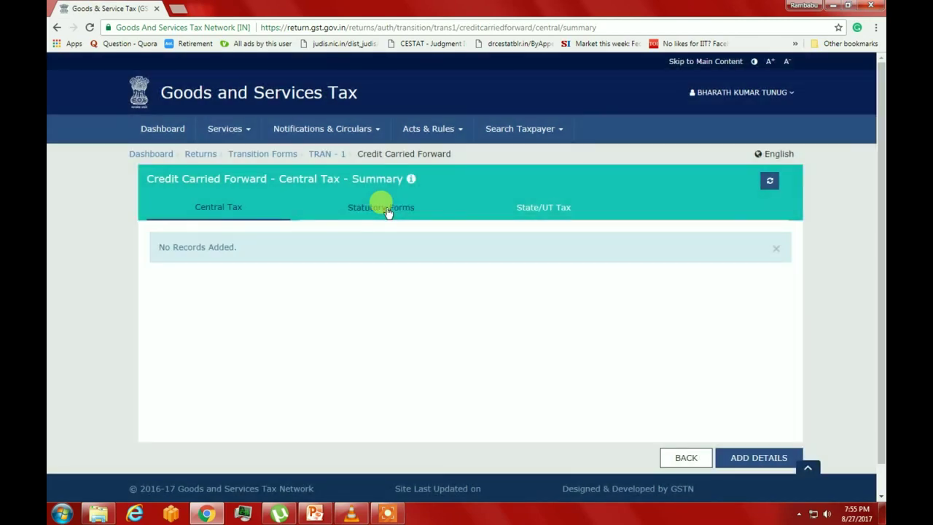
Review the processed invoices in the Statutory Forms summary and return to the TRAN-1 overview.
click(386, 209)
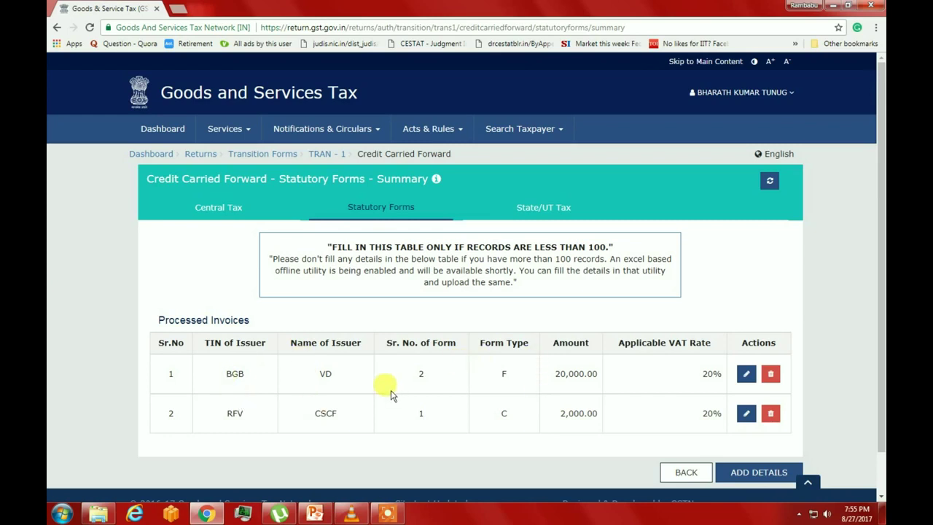
scroll(391, 391, down, 1)
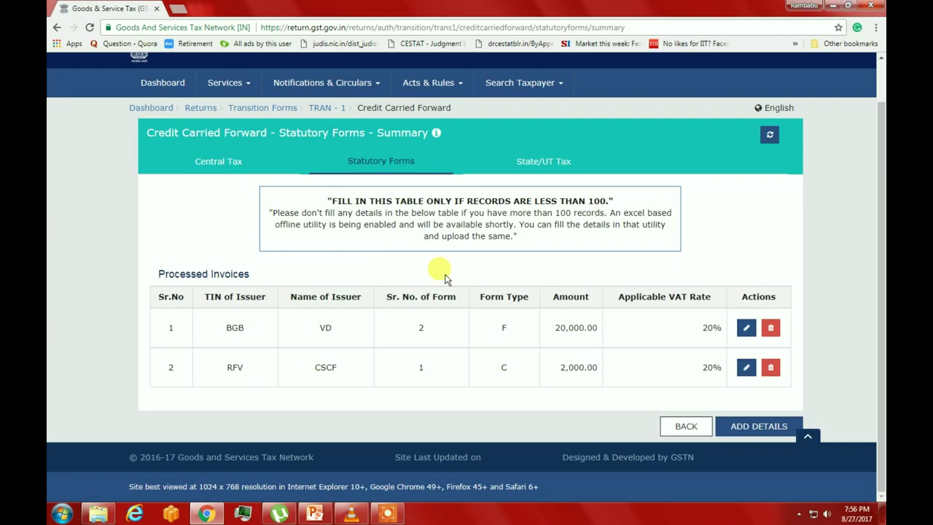
key(alt+Left)
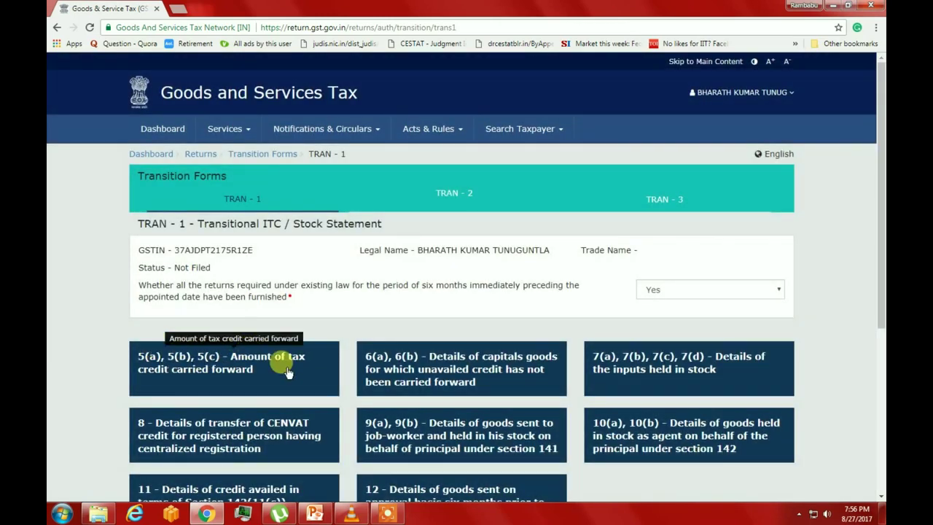
Open the 6(a), 6(b) capital goods section and start adding a Central Tax record.
click(462, 364)
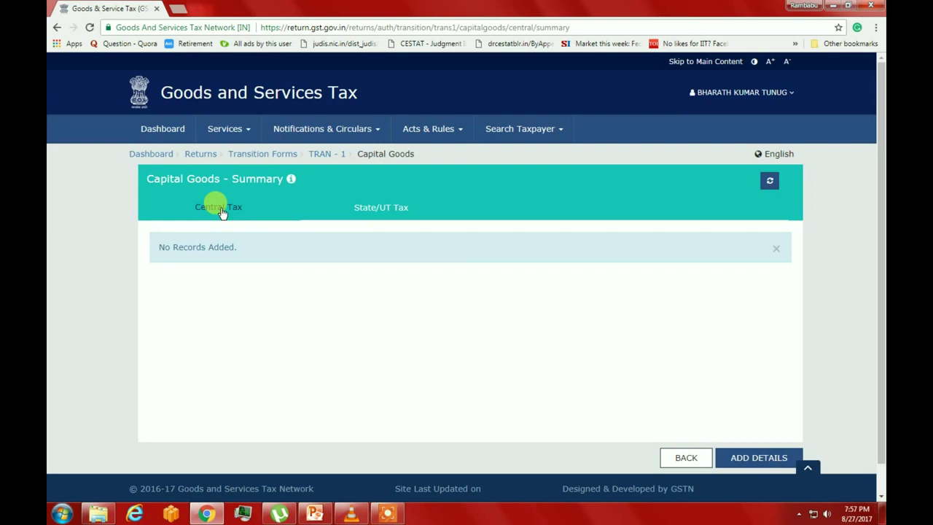
click(761, 459)
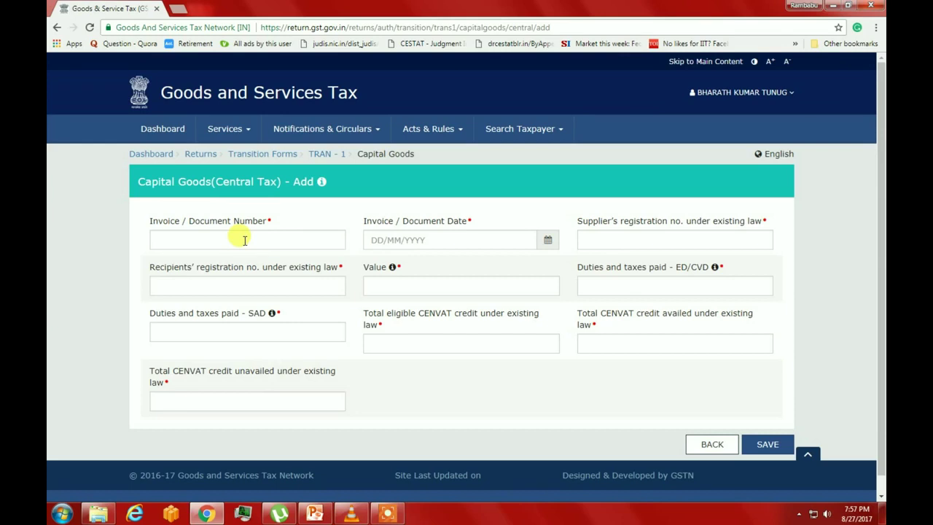
Examine the invoice, supplier and recipient registration, value, and ED/CVD duties fields of the Central Tax capital goods record.
click(245, 240)
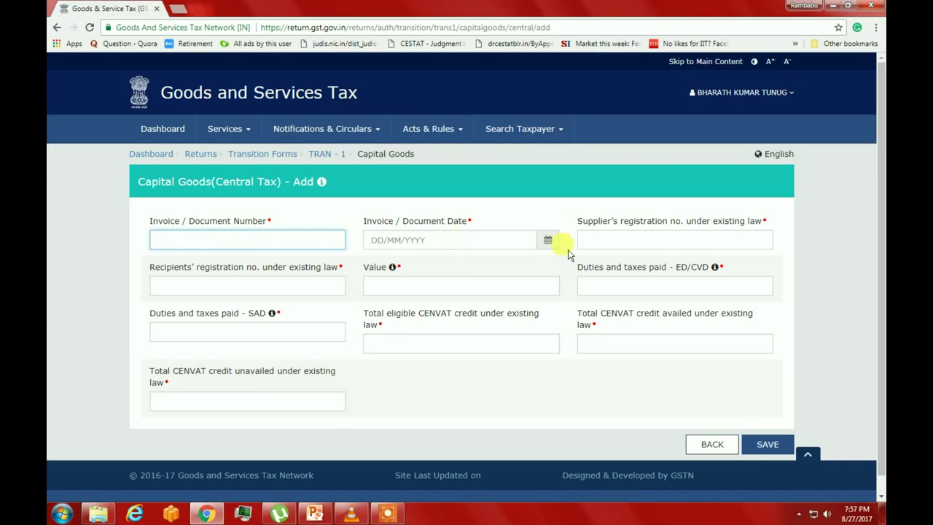
click(625, 242)
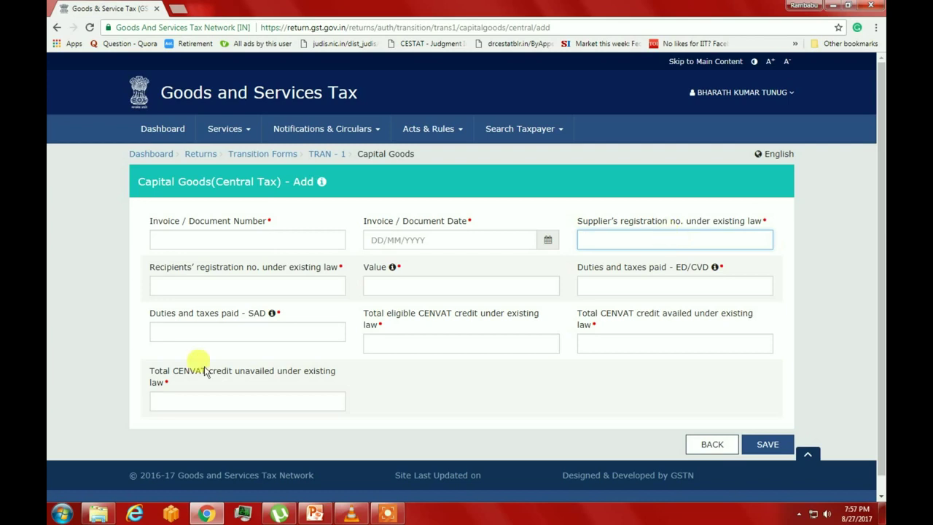
click(237, 289)
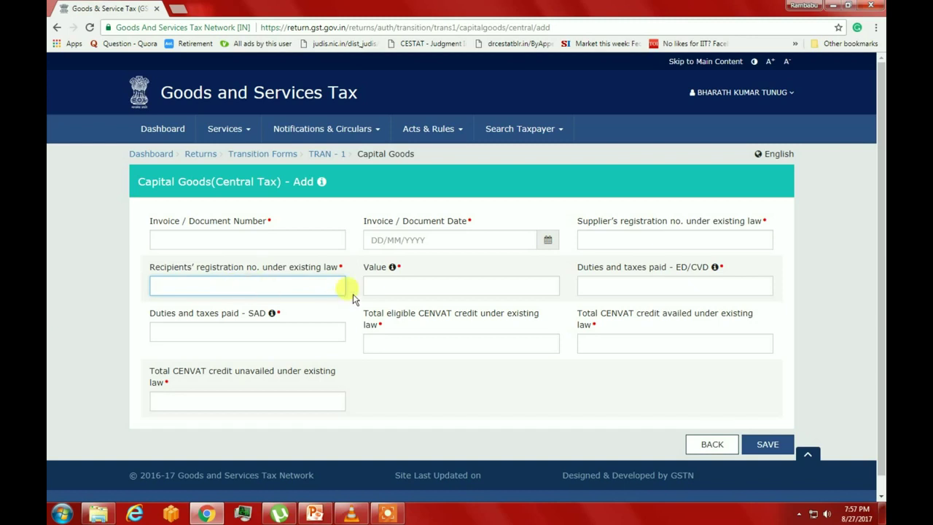
click(375, 285)
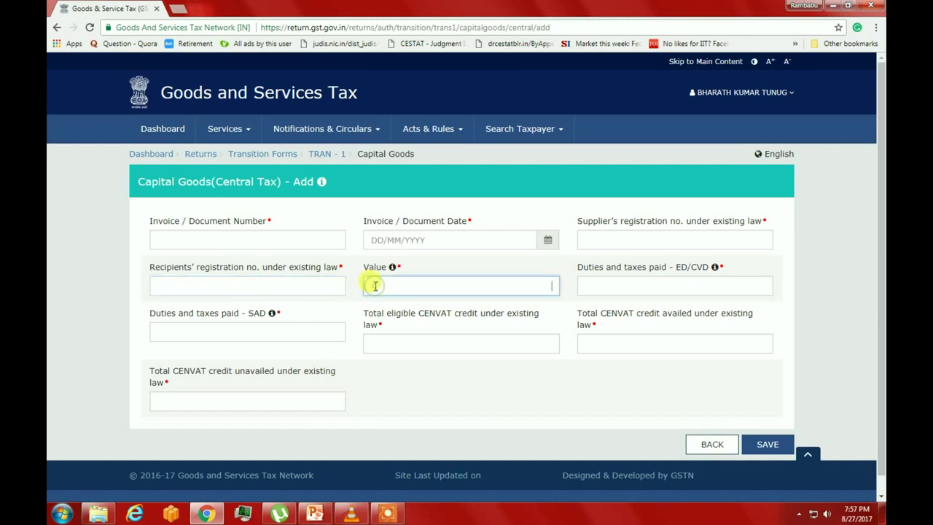
click(642, 283)
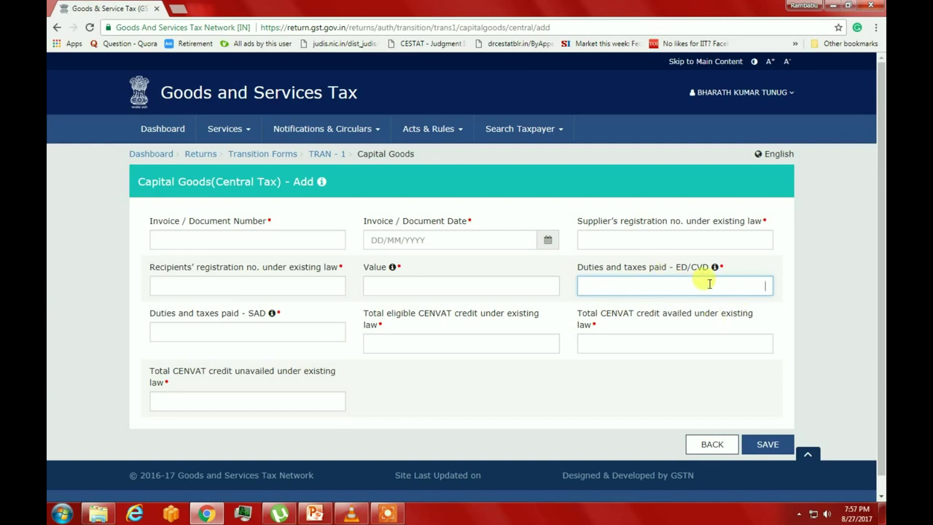
mouse_move(715, 270)
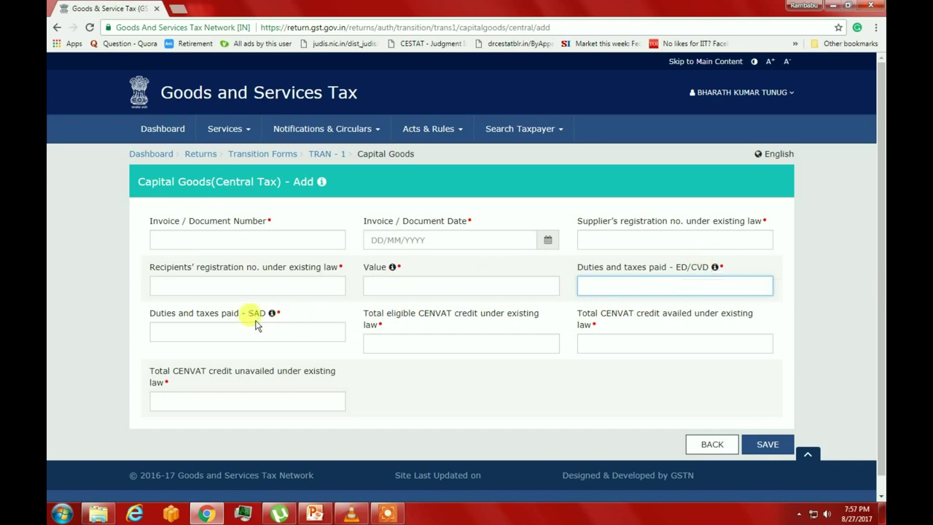
Examine the SAD duties and the eligible, availed and unavailed CENVAT credit fields, and return to the TRAN-1 overview.
mouse_move(271, 317)
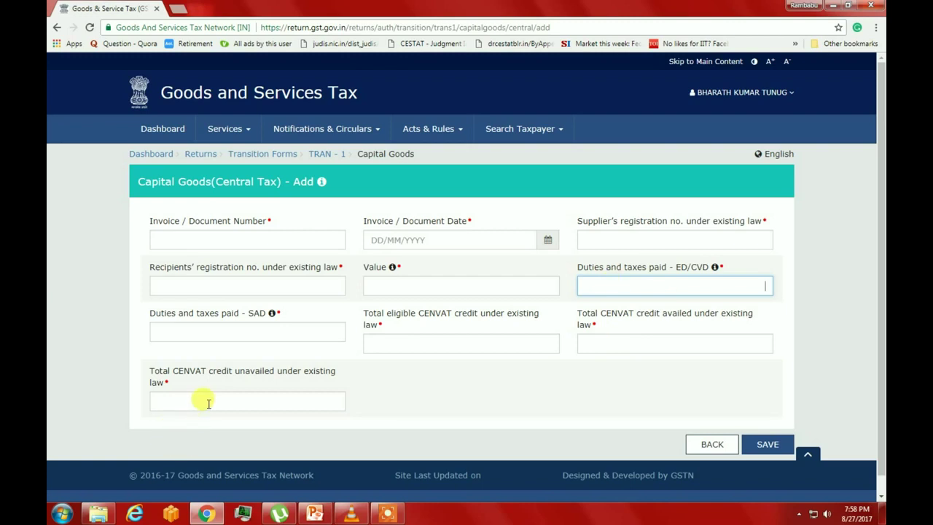
click(387, 341)
click(690, 344)
click(222, 400)
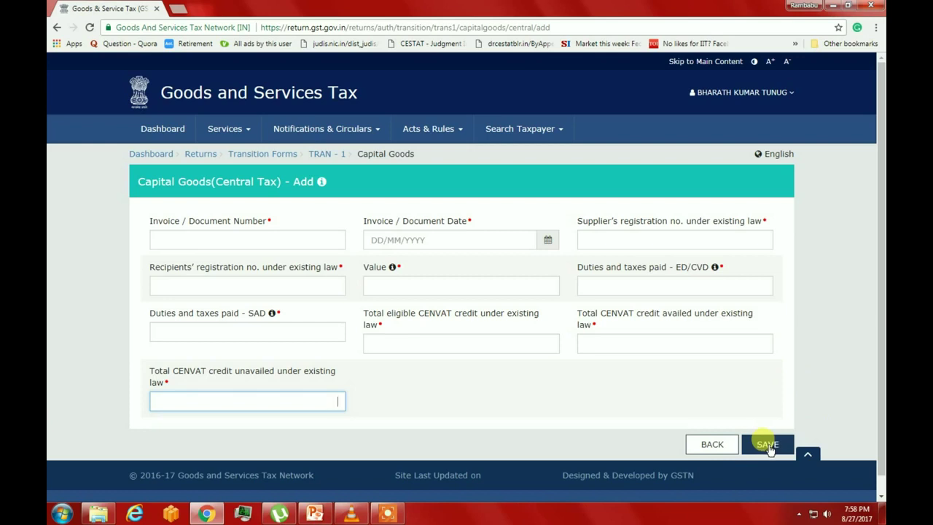
click(324, 155)
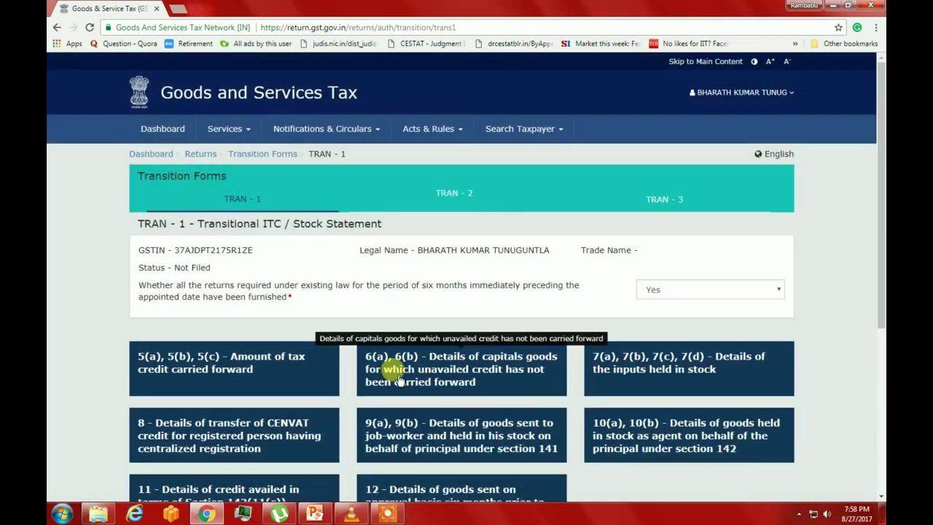
Open a new State/UT Tax capital goods record, try saving it blank to check the mandatory fields, and return to the TRAN-1 overview.
click(429, 381)
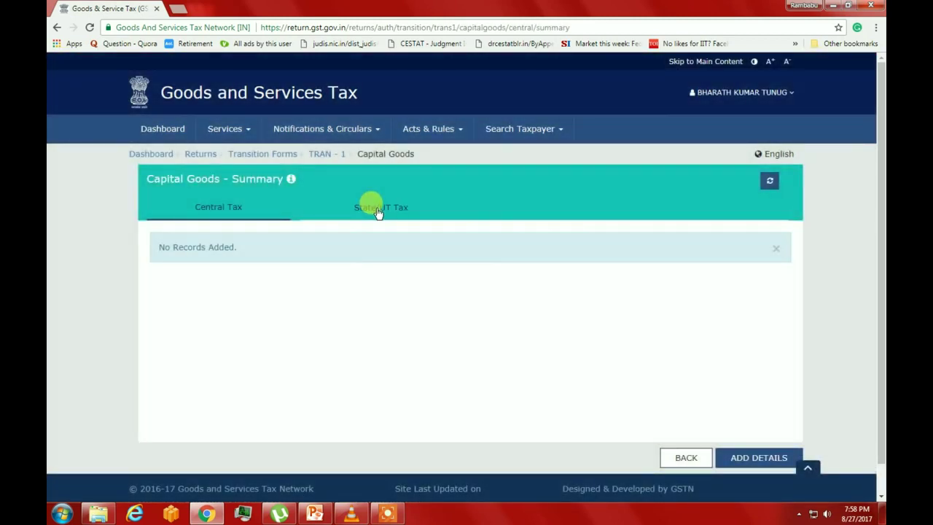
click(378, 211)
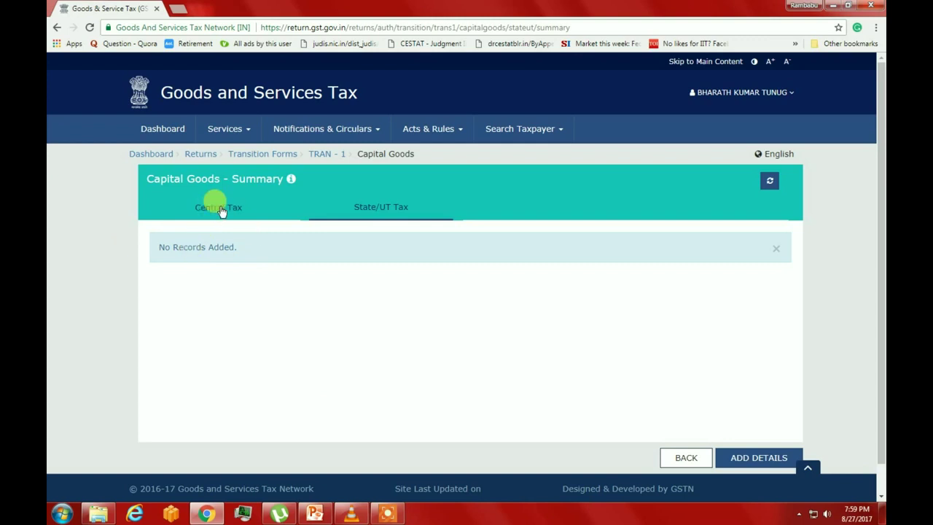
click(770, 462)
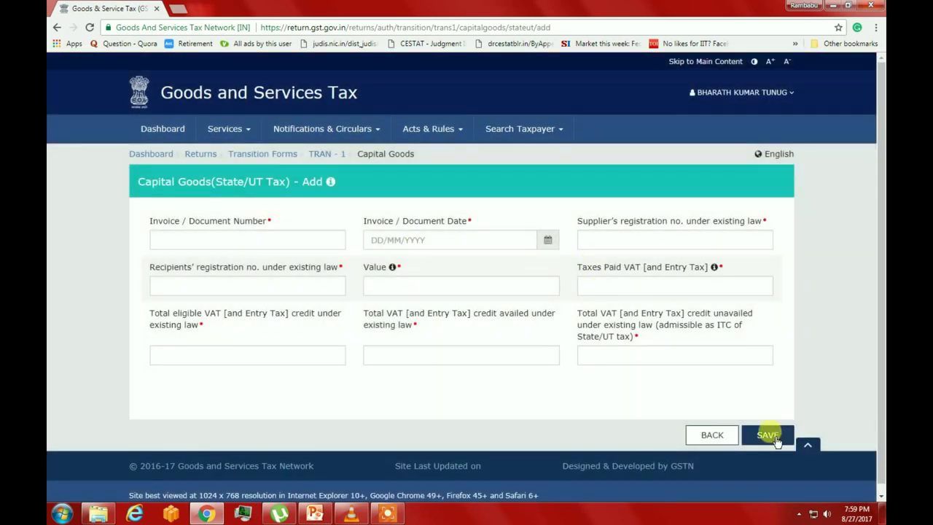
click(768, 436)
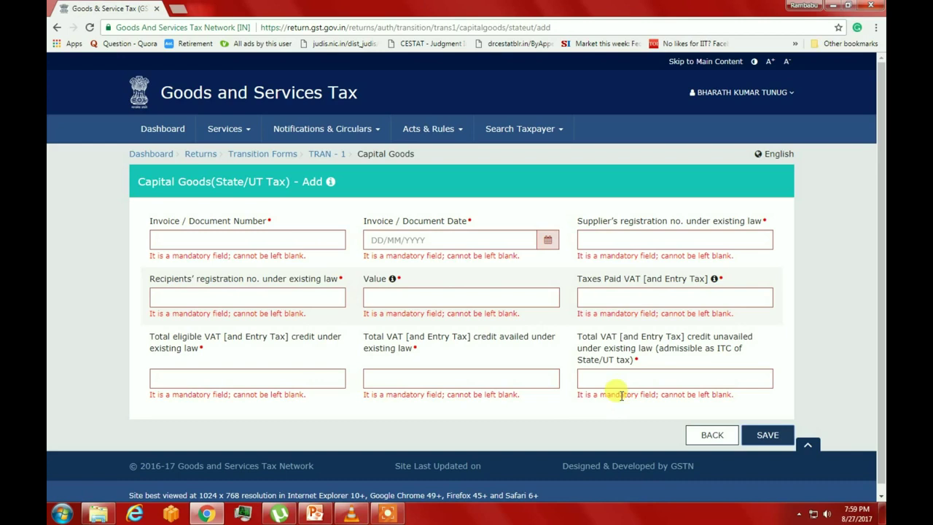
click(333, 156)
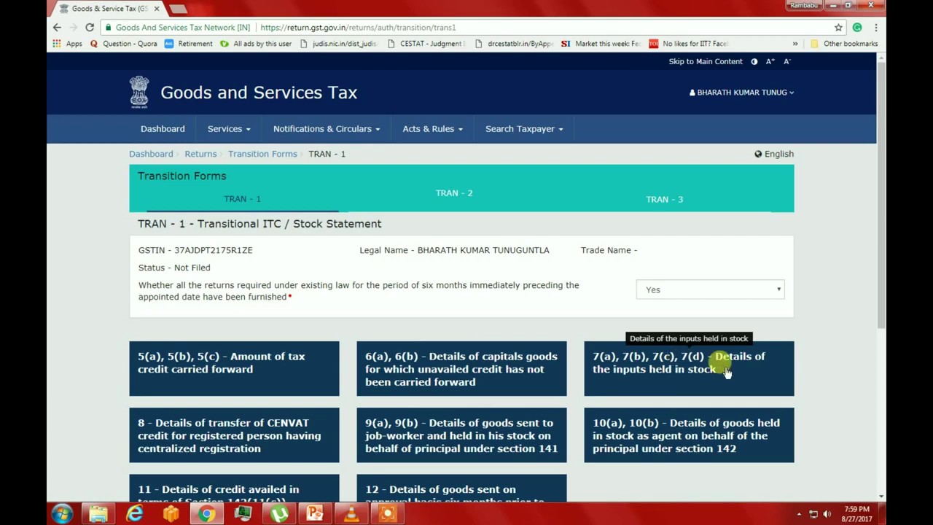
Open a new 7a record for inputs held in stock and examine the HSN, unit, quantity, value and eligible duties fields.
click(674, 374)
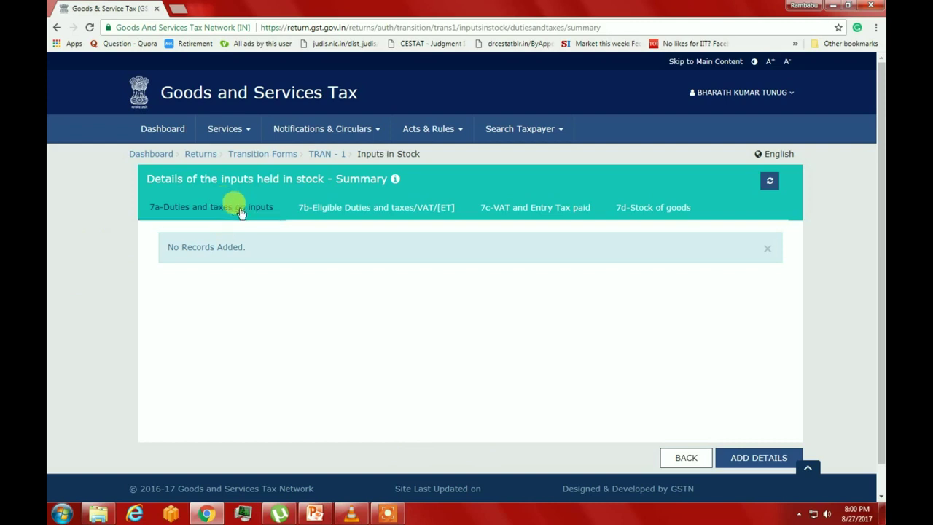
click(758, 458)
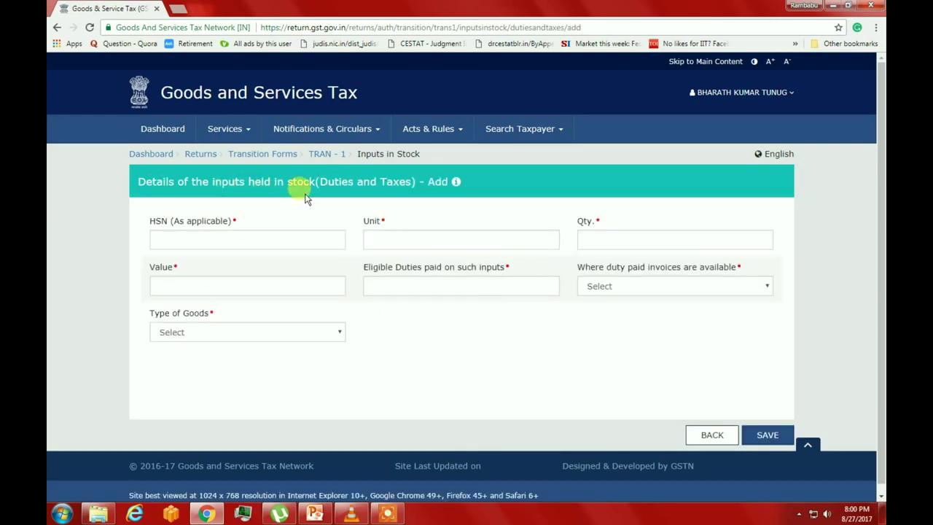
click(229, 242)
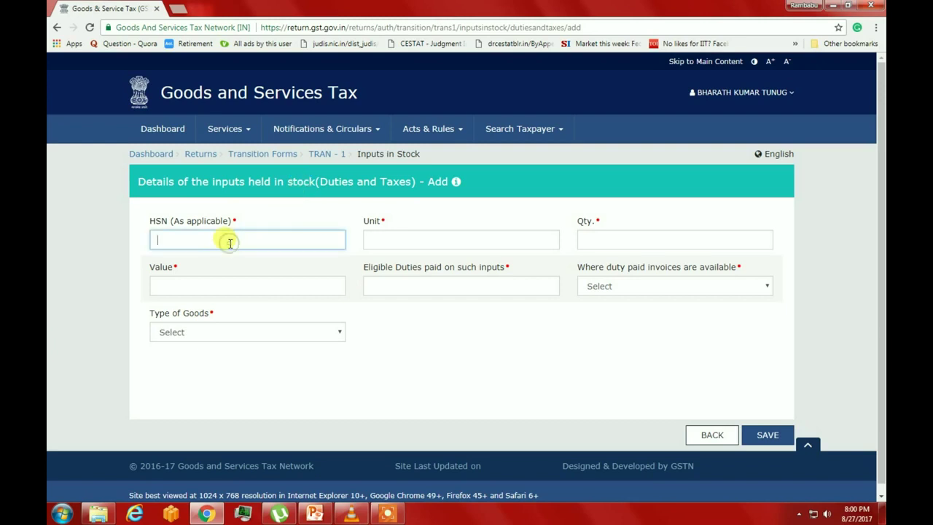
click(380, 241)
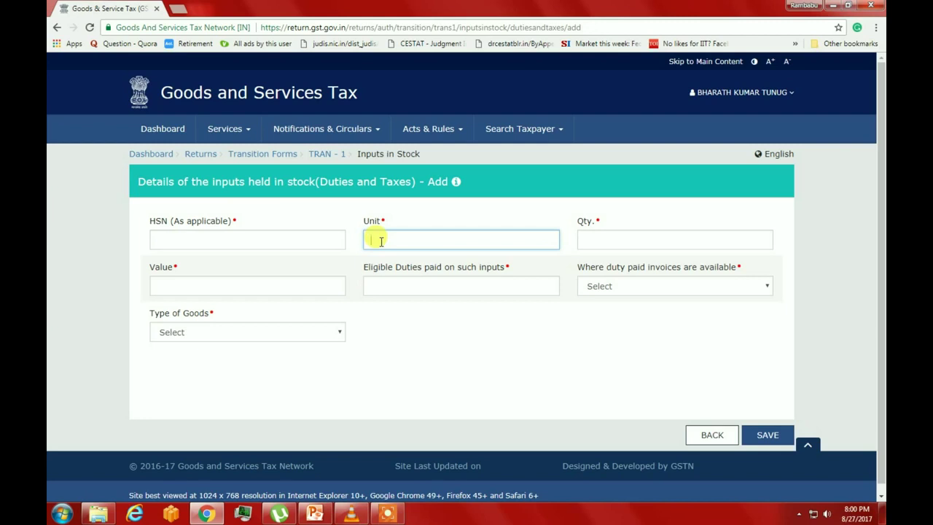
click(616, 238)
click(220, 283)
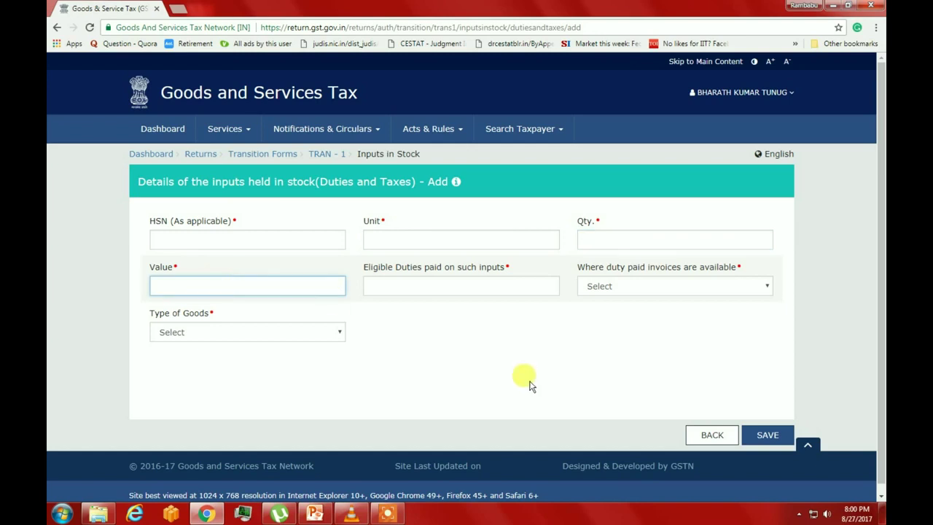
click(437, 285)
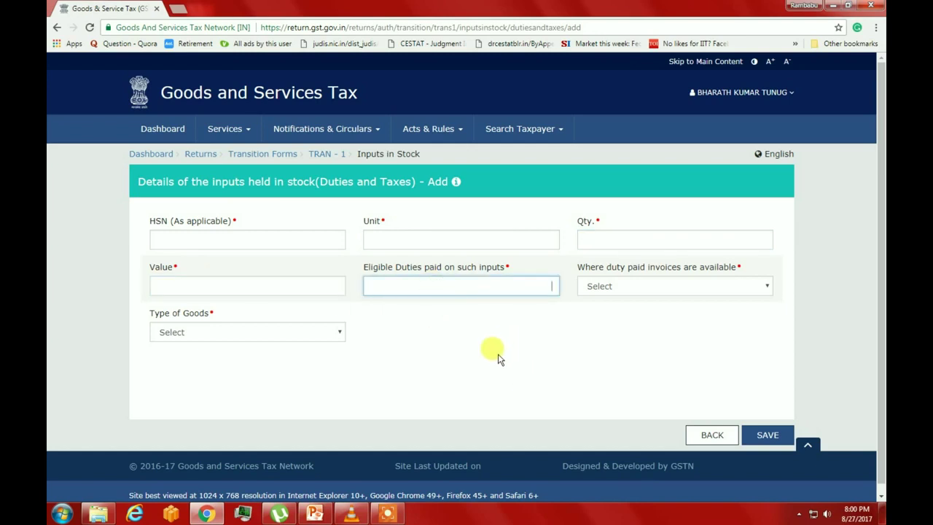
Set duty paid invoices available to Yes and the type of goods to Inputs in the 7a record, and leave the form.
key(Tab)
key(alt+Down)
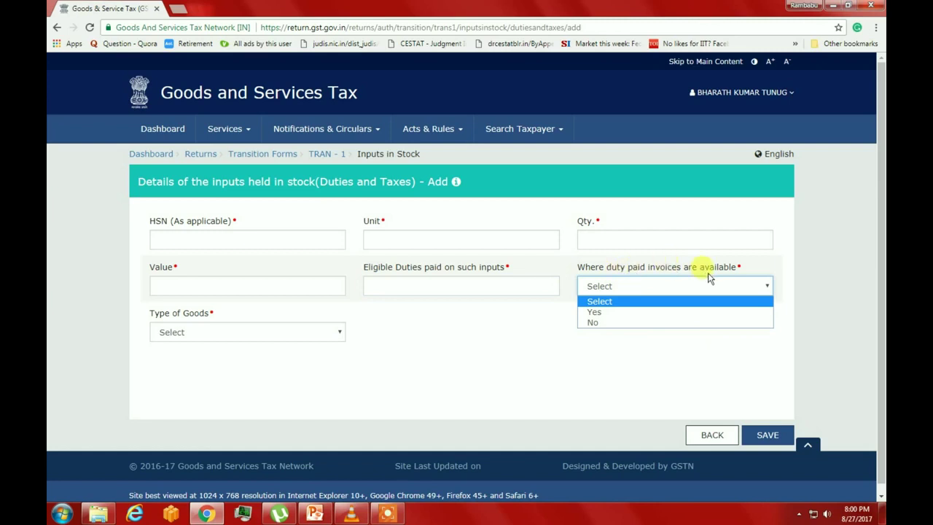
click(594, 312)
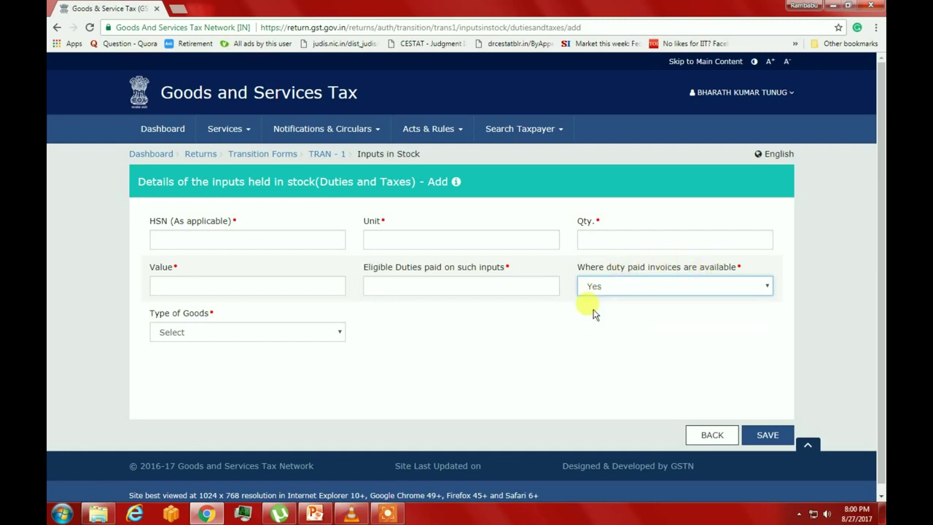
click(336, 334)
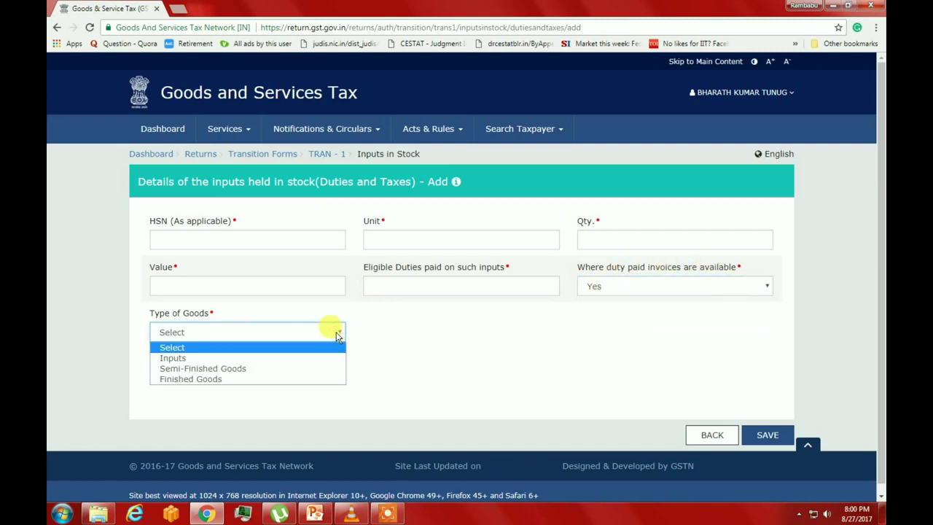
click(289, 357)
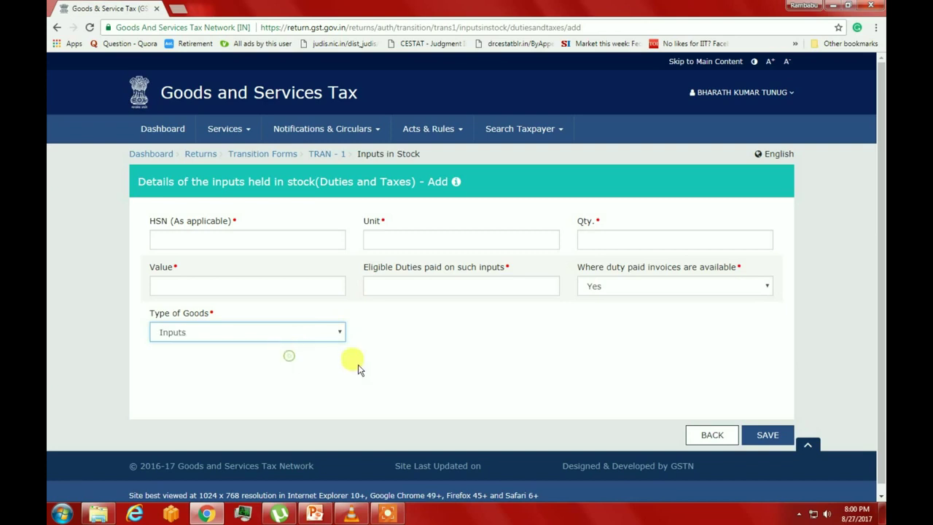
click(739, 435)
Open a new 7b Eligible Duties and taxes/VAT/[ET] record, examine its entry fields, and leave the form.
click(376, 209)
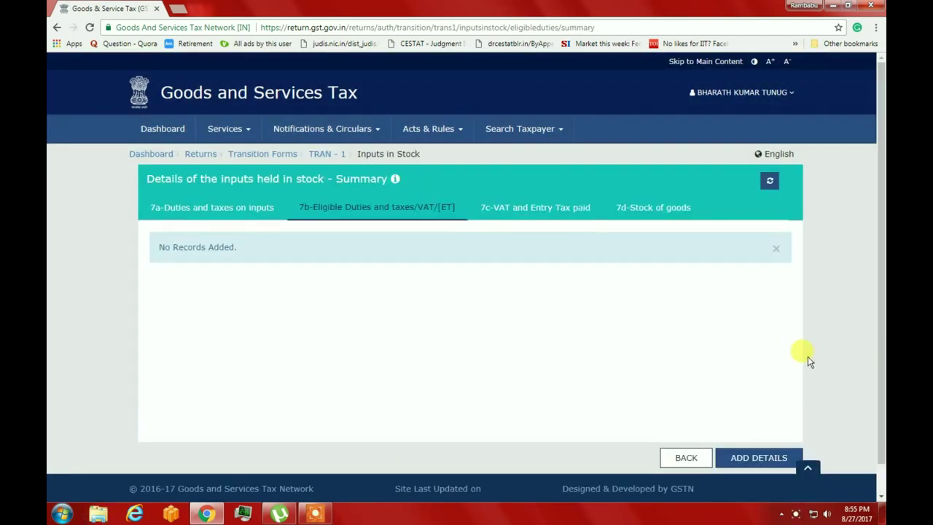
click(755, 458)
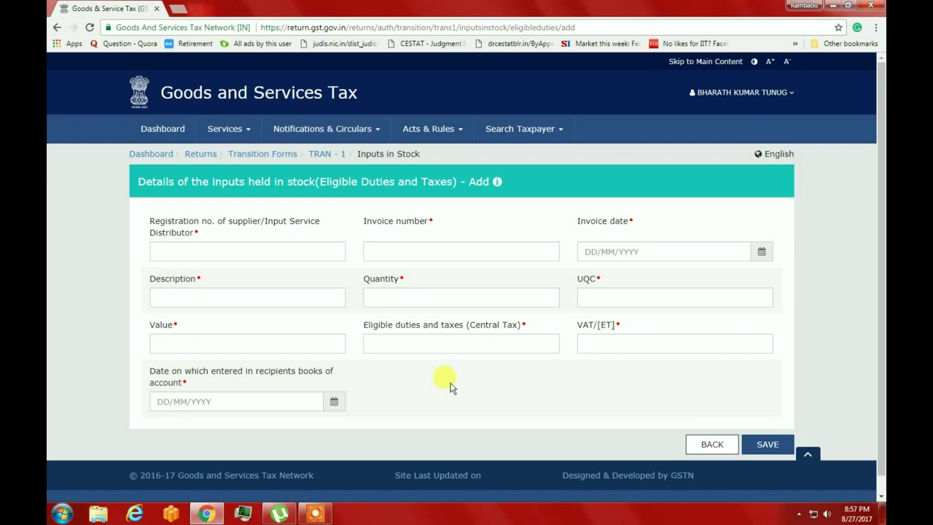
click(697, 445)
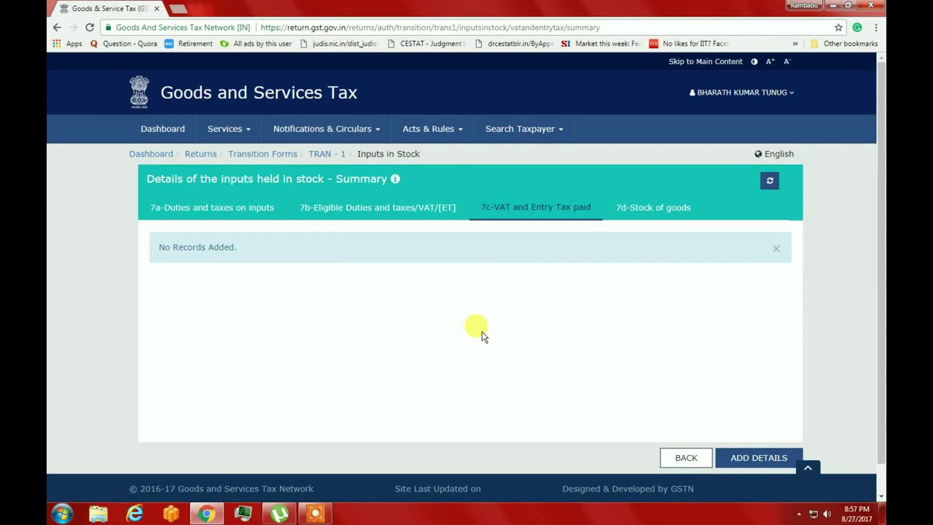
Review the entry fields of new 7c VAT and Entry Tax paid and 7d Stock of goods records.
click(734, 456)
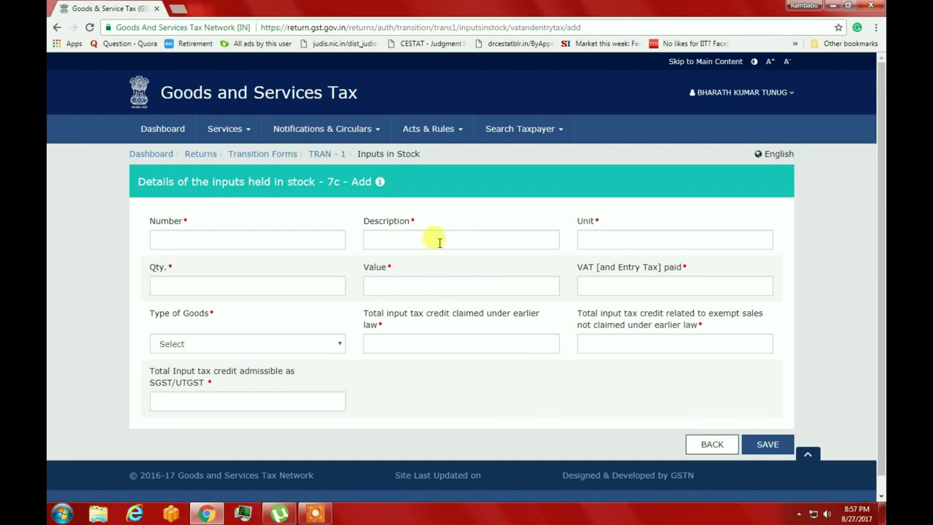
mouse_move(378, 184)
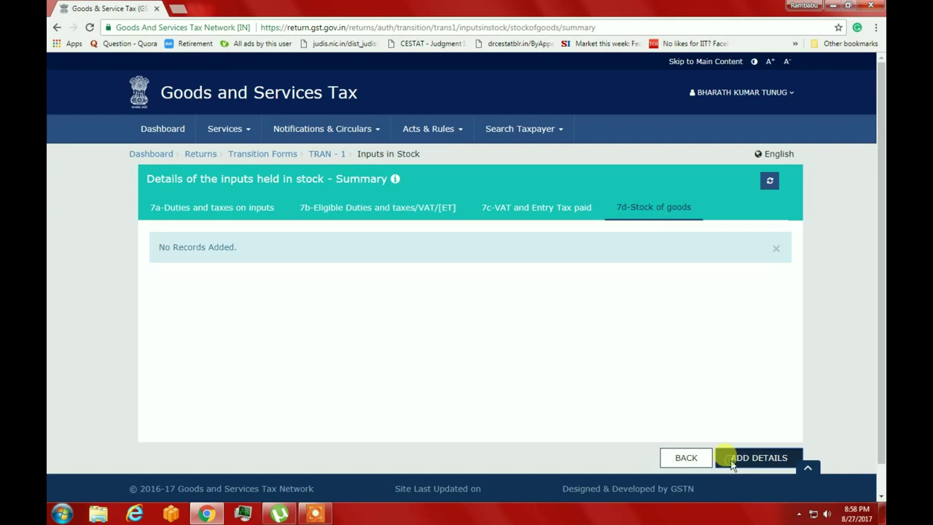
click(758, 458)
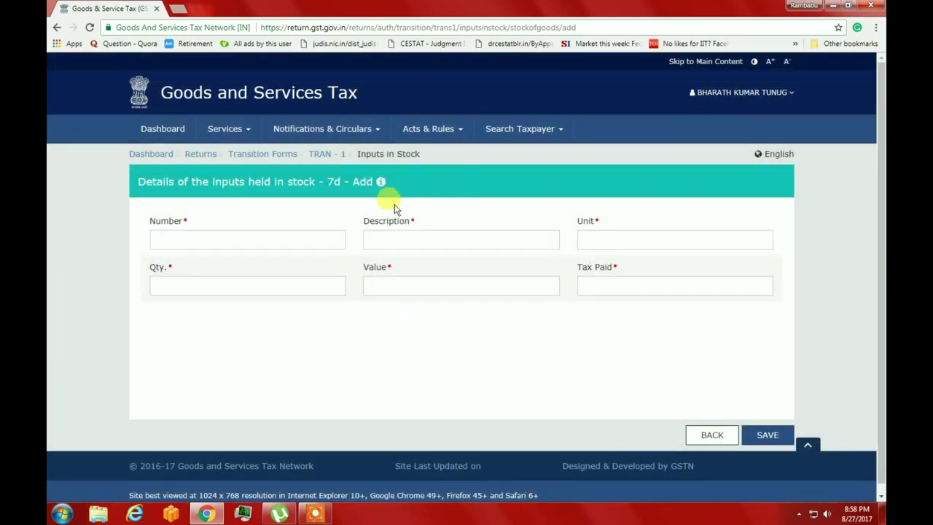
mouse_move(378, 183)
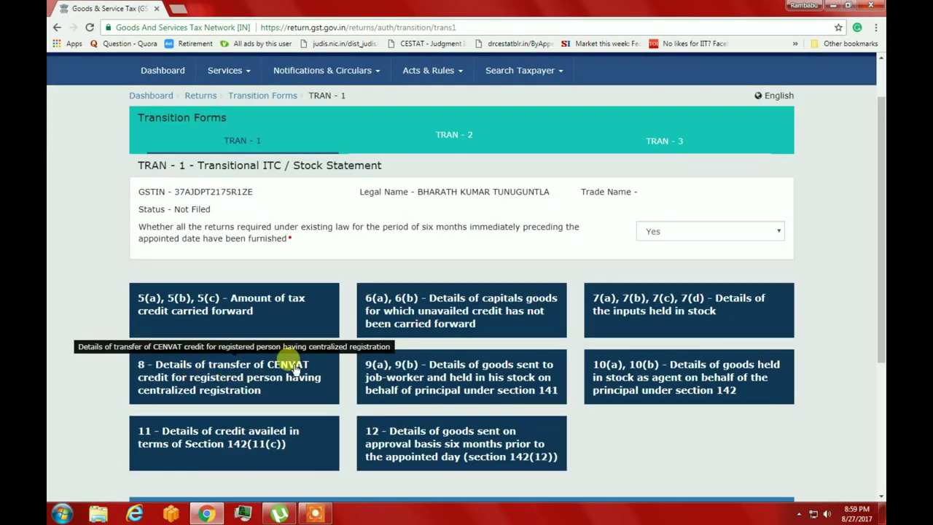
Review the section 8 CENVAT credit transfer details and the entry form for job-worker goods Sent as Principal in section 9.
click(250, 386)
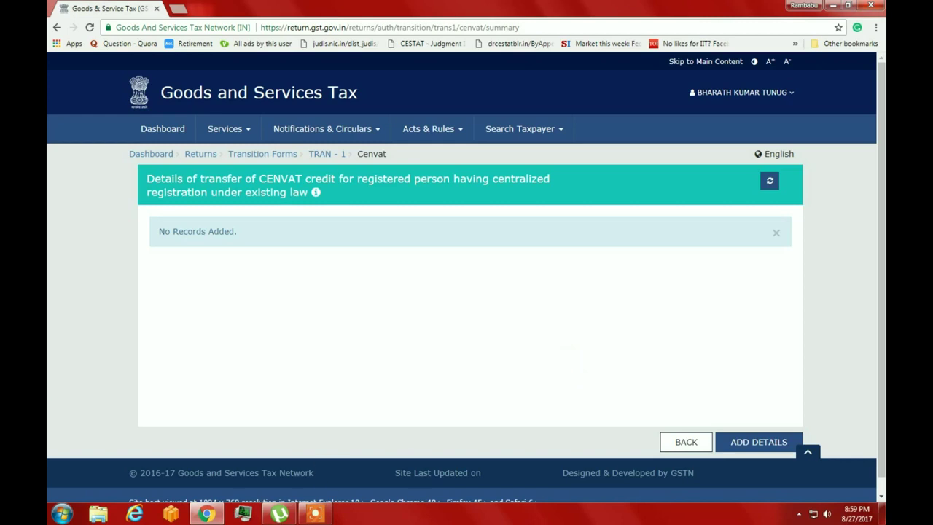
click(757, 444)
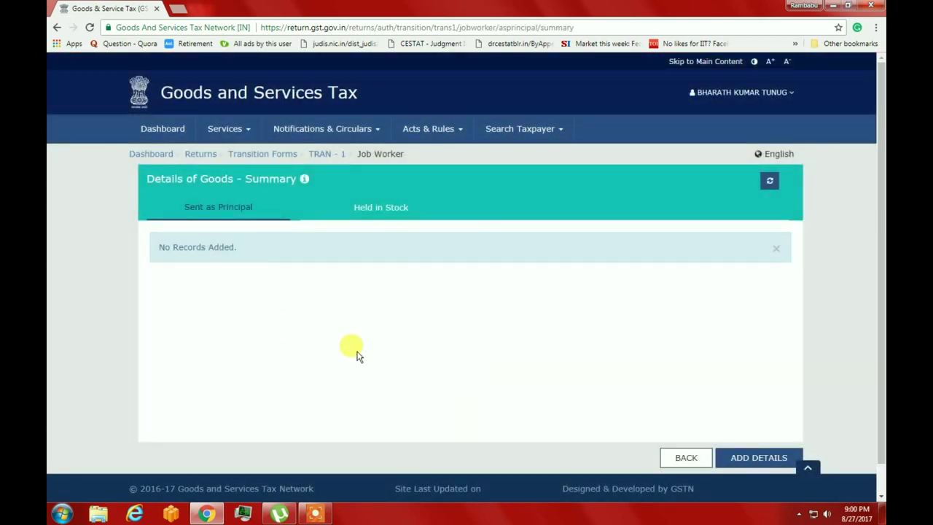
click(755, 459)
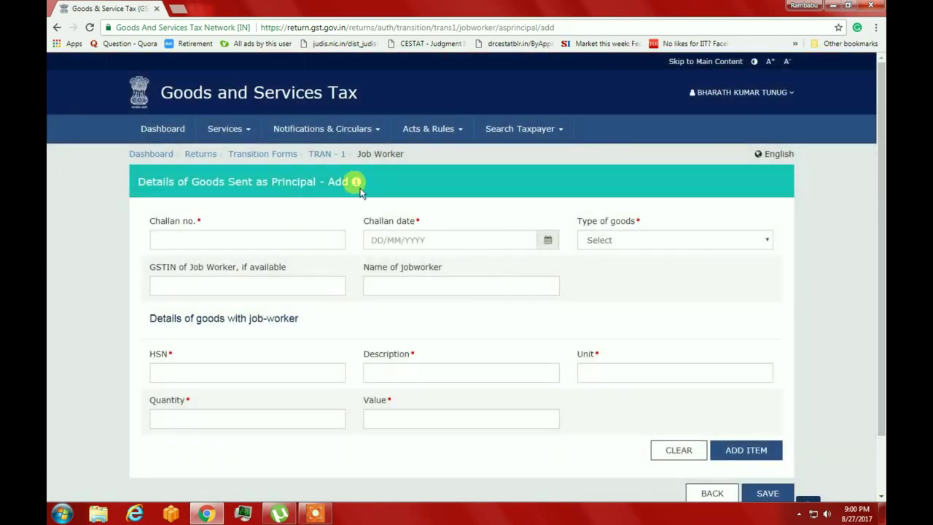
mouse_move(353, 183)
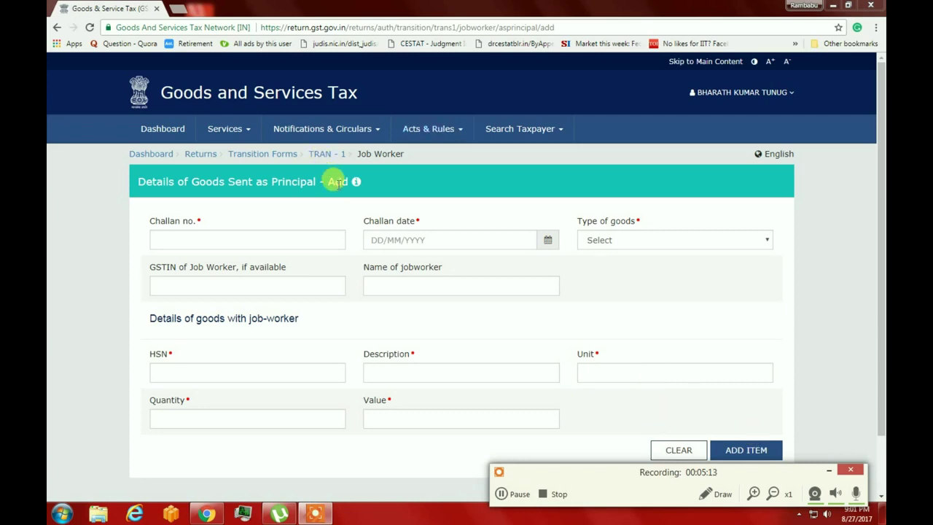
Review the section 10 Held by Agent stock details and the section 11 entry fields for credit availed under Section 142, and return to TRAN-1.
click(321, 155)
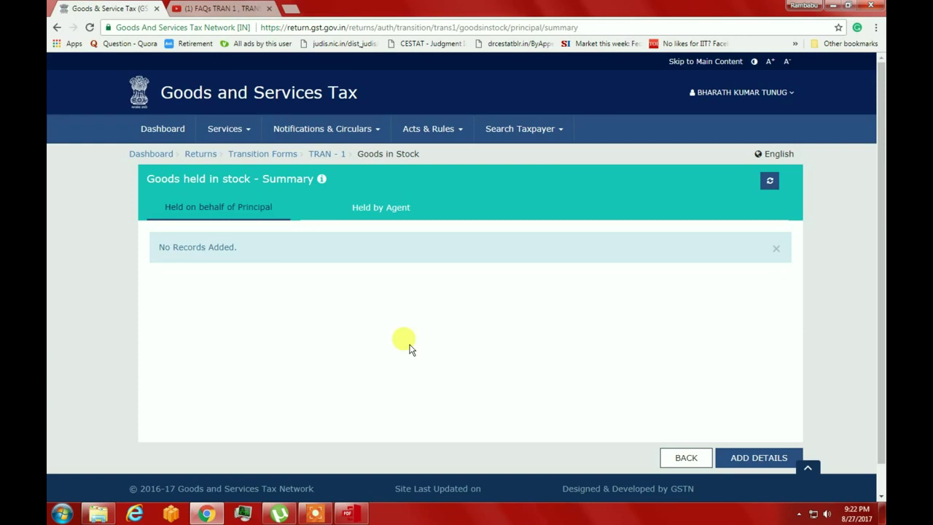
click(391, 209)
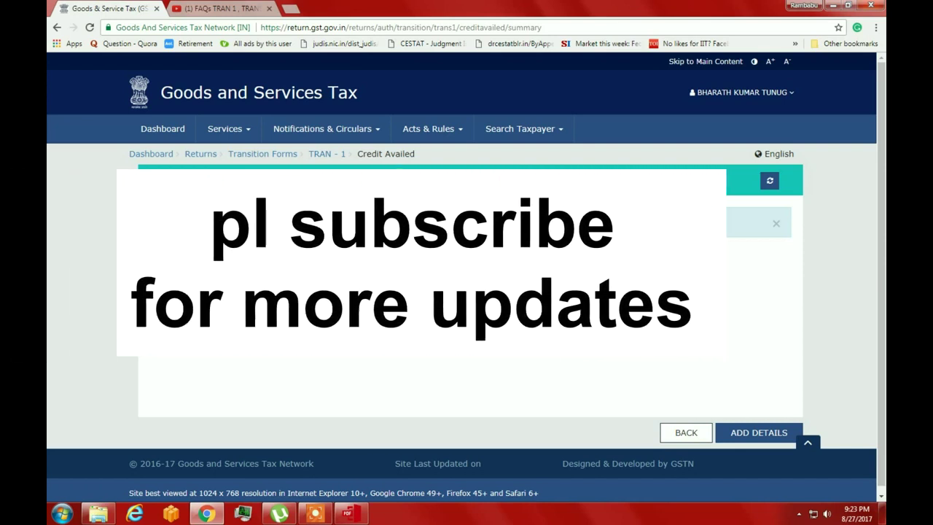
mouse_move(406, 183)
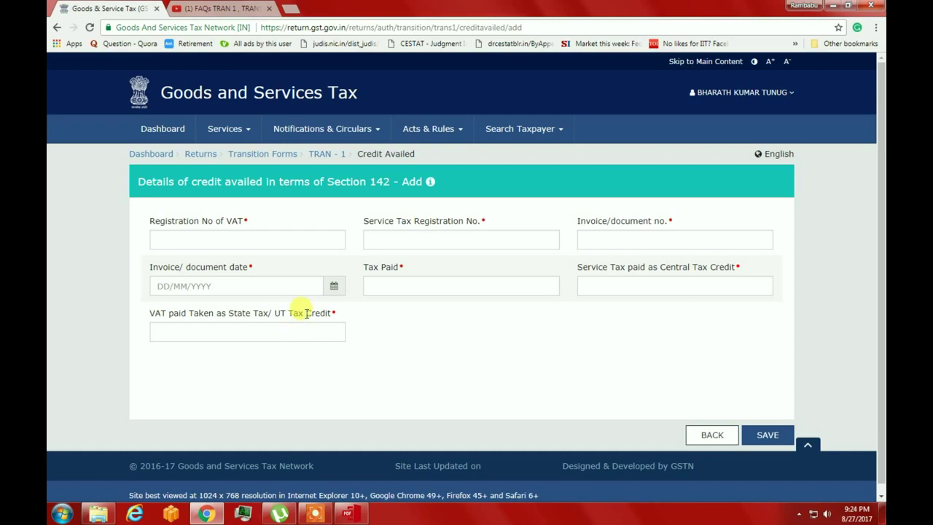
click(325, 154)
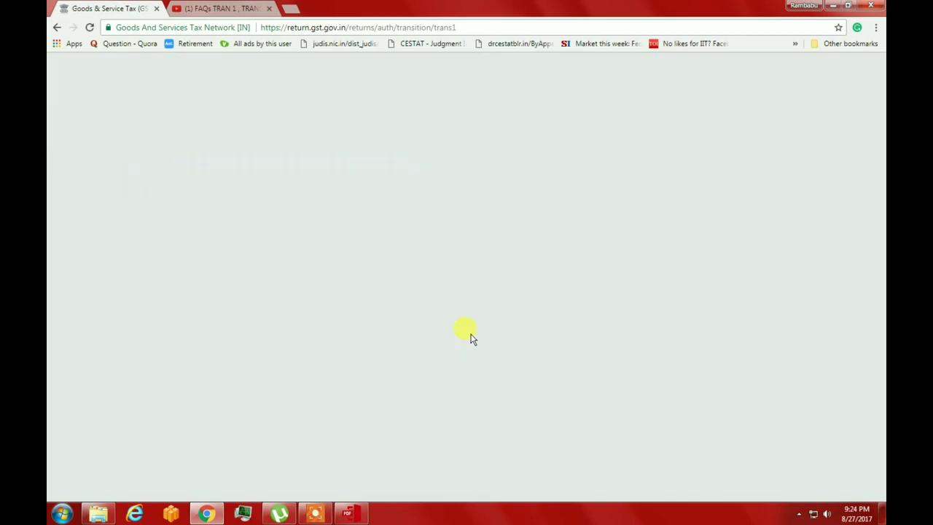
Open a new section 12 record for goods sent on approval basis six months prior to the appointed day to examine its entry fields.
scroll(478, 375, down, 5)
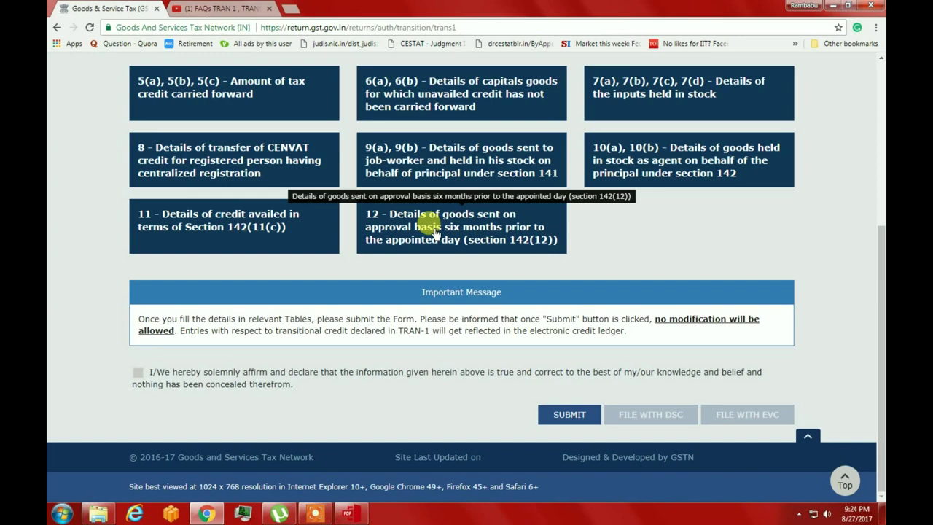
click(436, 232)
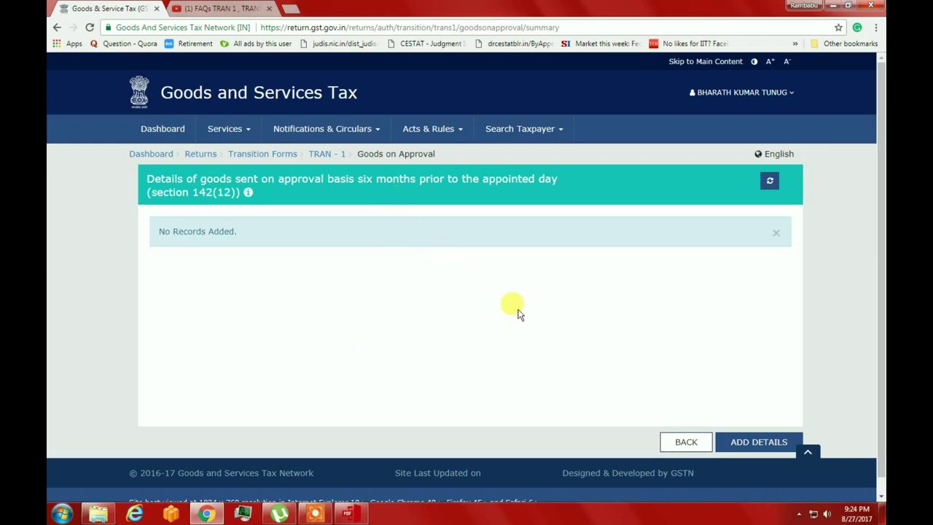
click(758, 442)
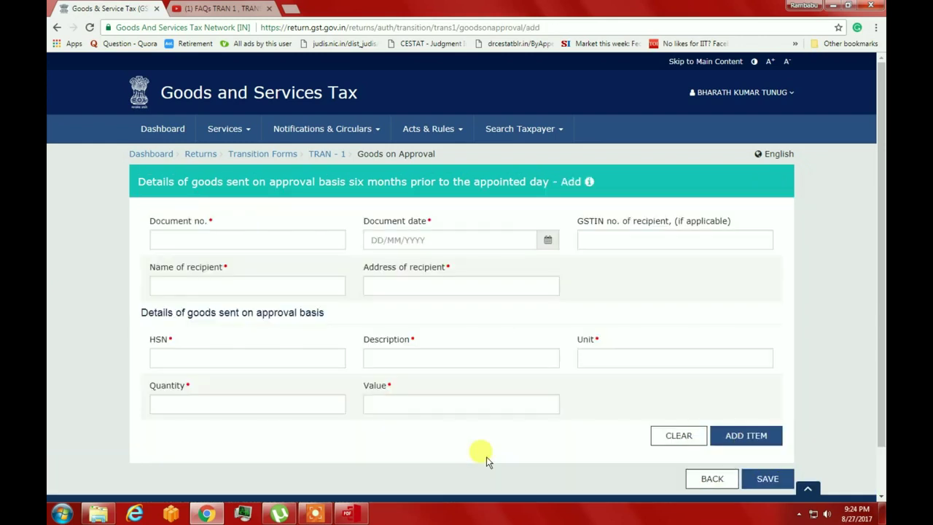